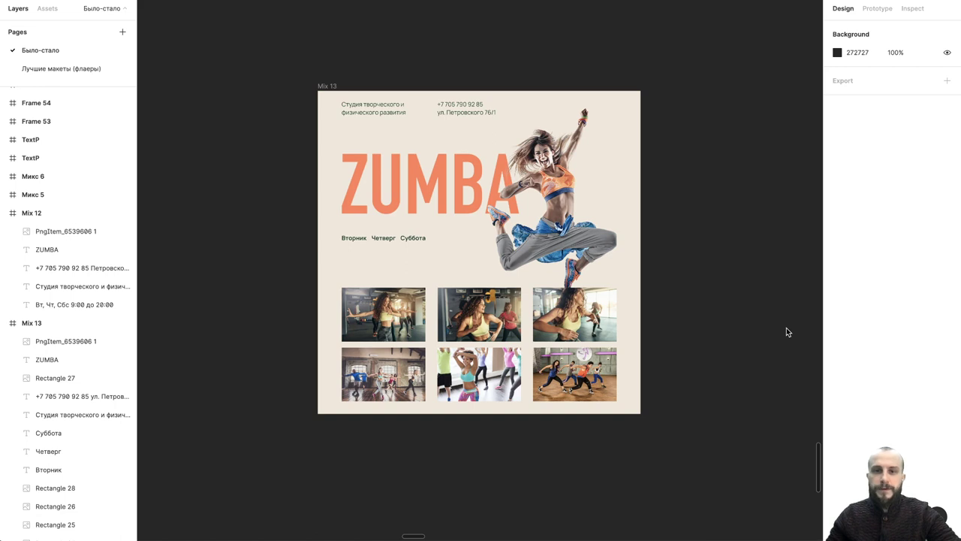
Step: Zoom out and marquee-select the whole 1080×1080 Mix 13 ZUMBA flyer frame
{"action": "scroll", "coordinate": [787, 329], "scroll_direction": "up", "scroll_amount": 1}
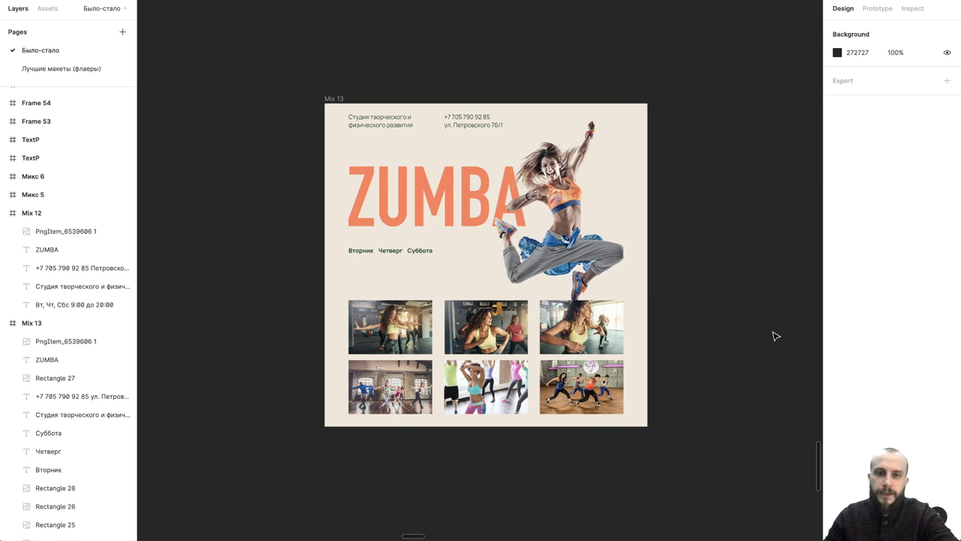
{"action": "scroll", "coordinate": [761, 335], "scroll_direction": "down", "scroll_amount": 3}
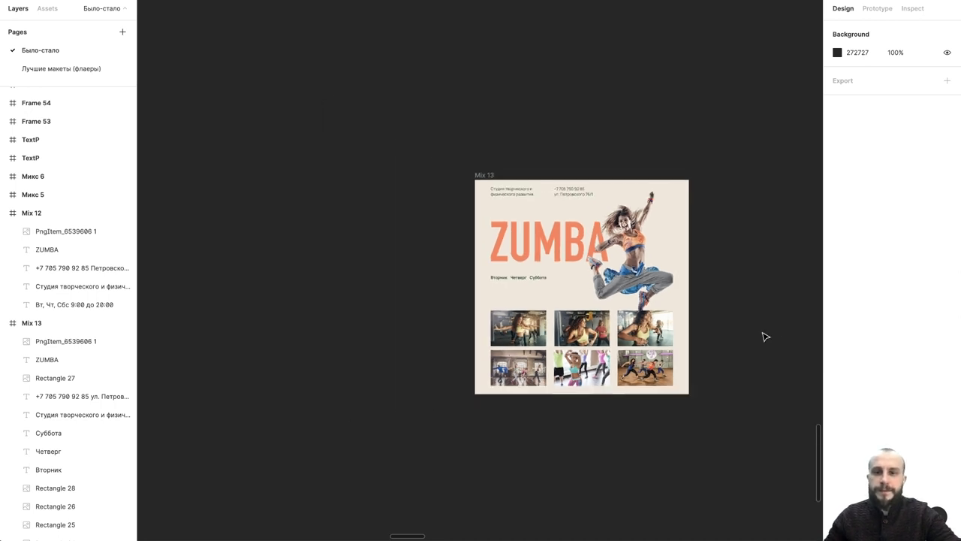
{"action": "scroll", "coordinate": [708, 343], "scroll_direction": "right", "scroll_amount": 3}
{"action": "left_click_drag", "start_coordinate": [597, 435], "coordinate": [269, 133]}
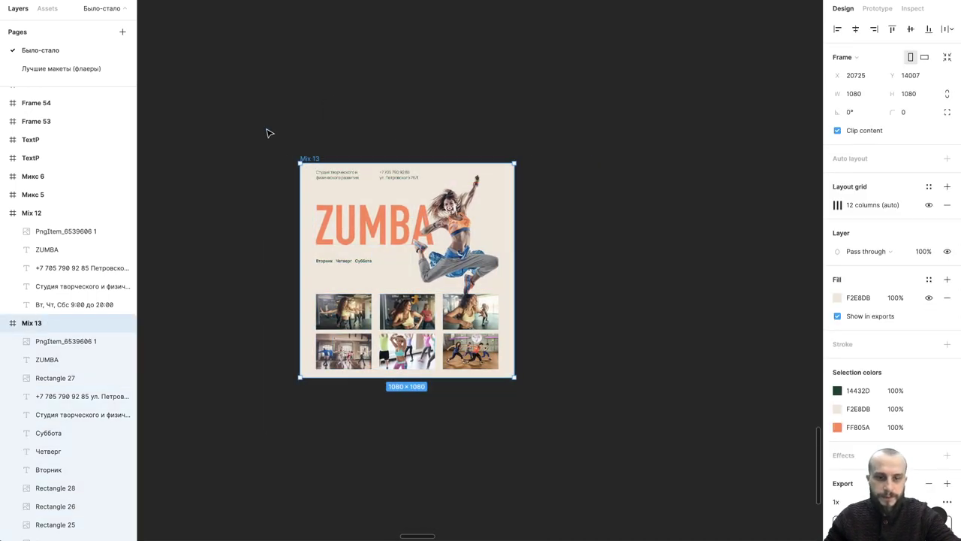
Step: Duplicate the Mix 13 flyer into a new Mix 14 frame and zoom in on it
{"action": "key", "text": "ctrl+c"}
{"action": "key", "text": "ctrl+v"}
{"action": "left_click", "coordinate": [484, 118]}
{"action": "scroll", "coordinate": [640, 122], "scroll_direction": "right", "scroll_amount": 3}
{"action": "scroll", "coordinate": [644, 122], "scroll_direction": "up", "scroll_amount": 5}
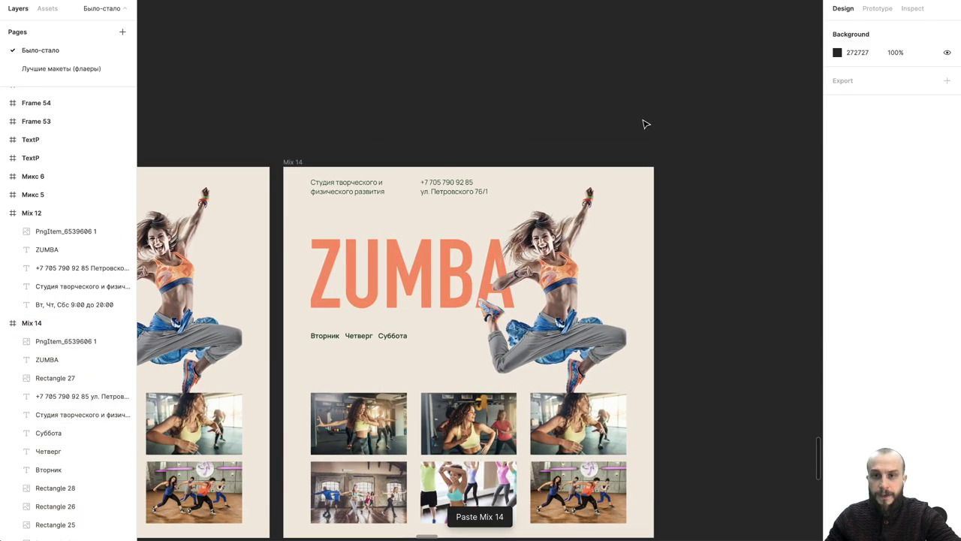
{"action": "scroll", "coordinate": [644, 122], "scroll_direction": "down", "scroll_amount": 3}
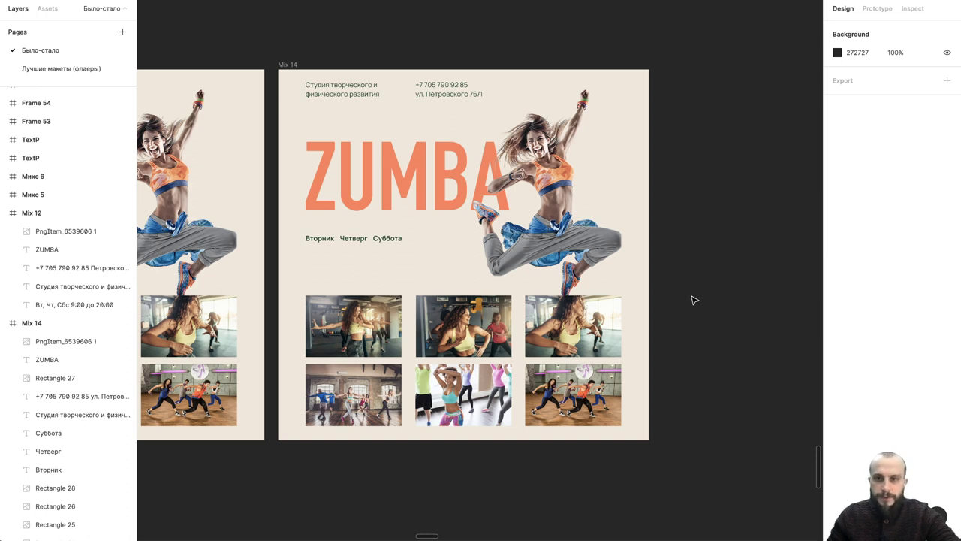
{"action": "left_click", "coordinate": [607, 250]}
{"action": "left_click", "coordinate": [702, 263]}
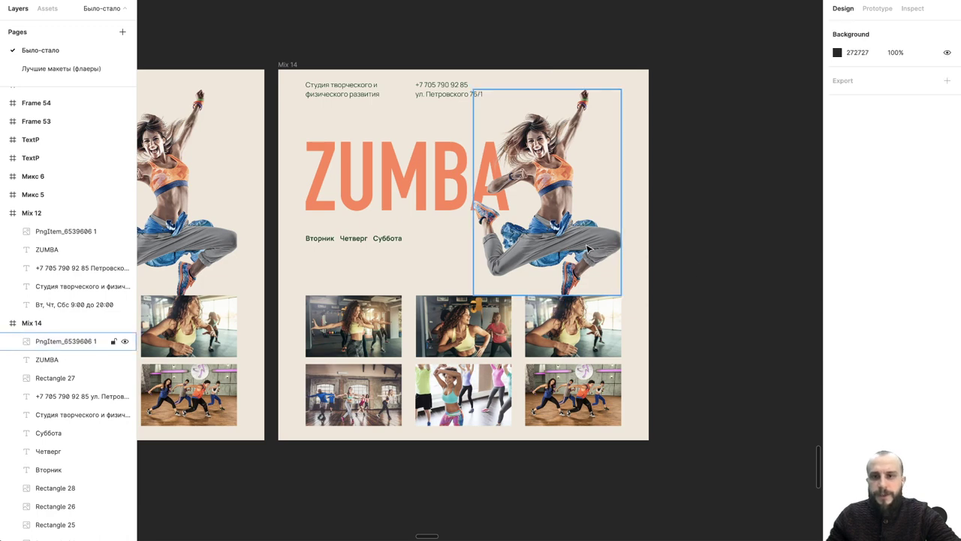
{"action": "left_click", "coordinate": [589, 249]}
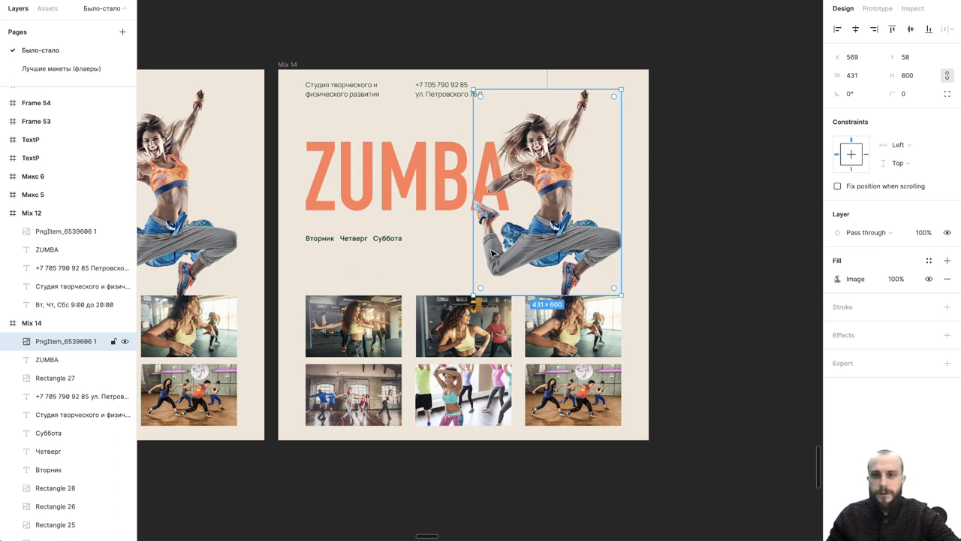
{"action": "left_click", "coordinate": [688, 201]}
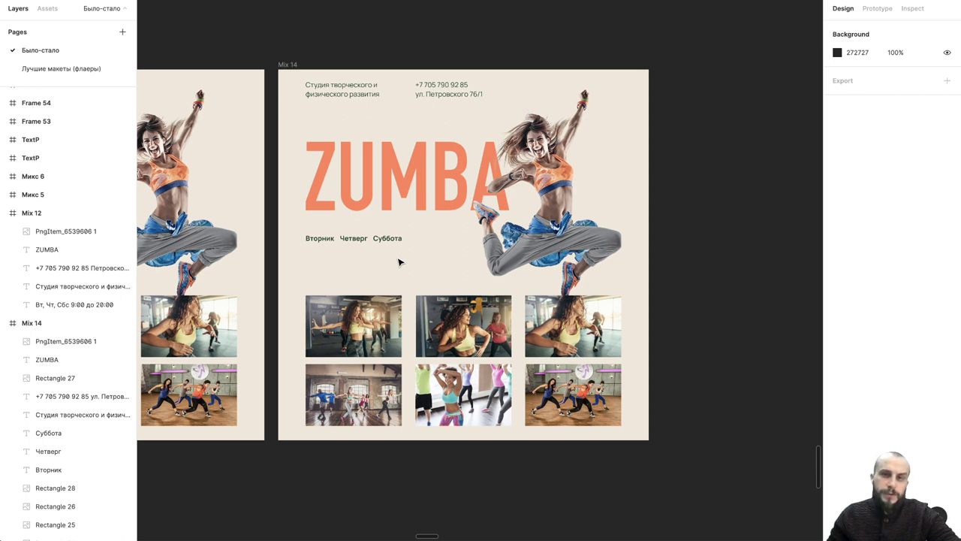
{"action": "left_click", "coordinate": [355, 151]}
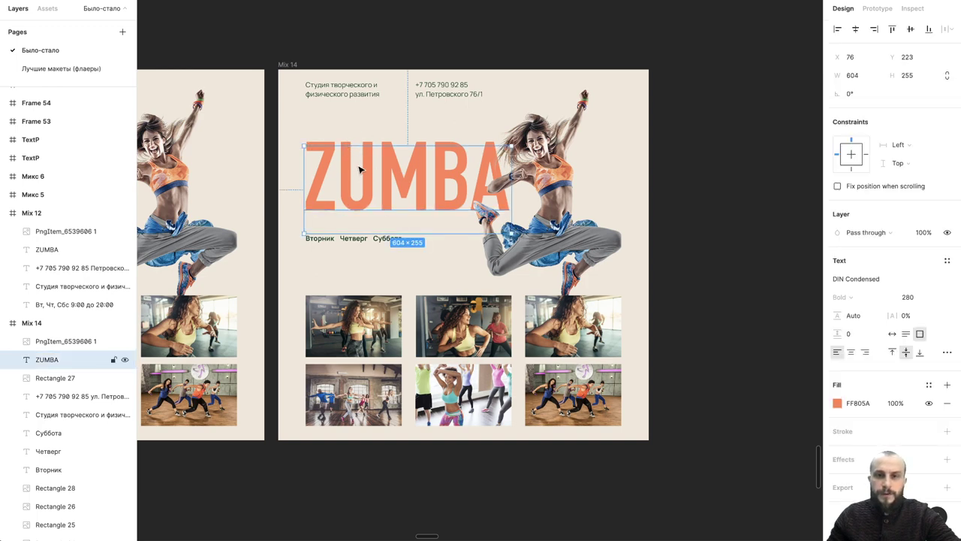
{"action": "left_click", "coordinate": [356, 136]}
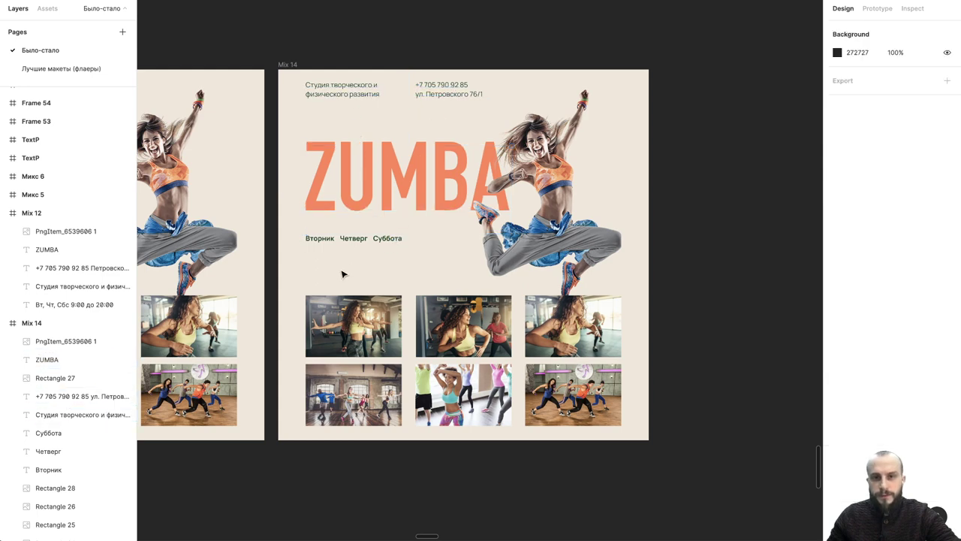
{"action": "scroll", "coordinate": [340, 275], "scroll_direction": "down", "scroll_amount": 3}
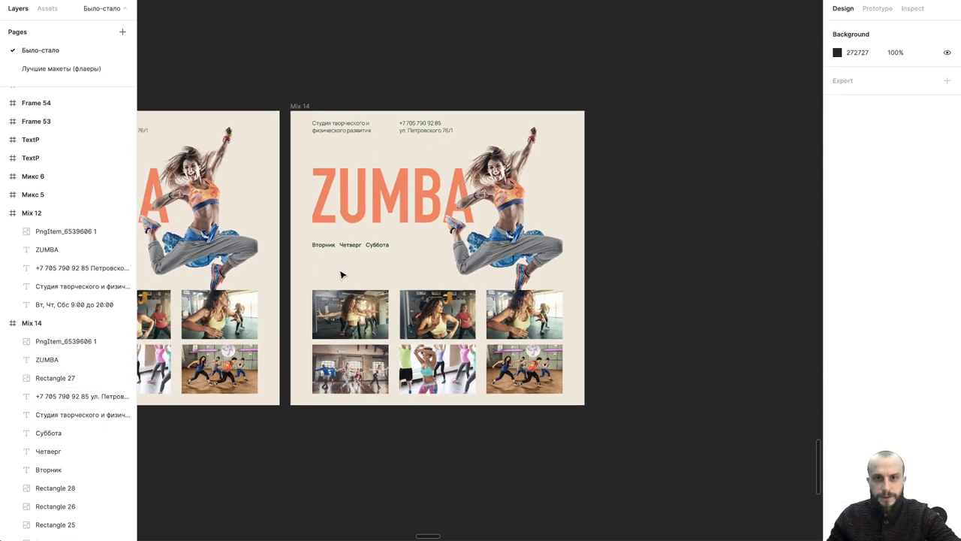
{"action": "scroll", "coordinate": [341, 275], "scroll_direction": "down", "scroll_amount": 1}
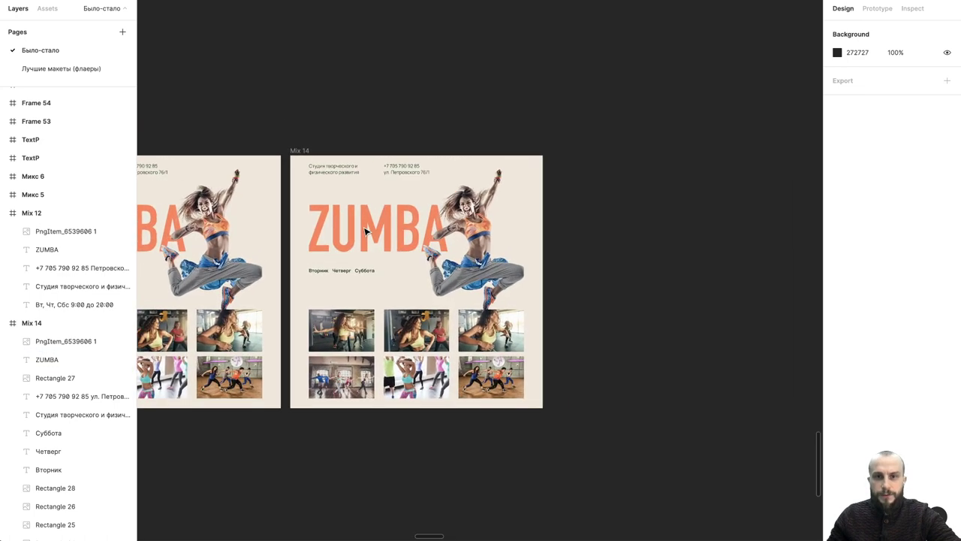
{"action": "scroll", "coordinate": [363, 229], "scroll_direction": "up", "scroll_amount": 2}
{"action": "scroll", "coordinate": [363, 229], "scroll_direction": "up", "scroll_amount": 1}
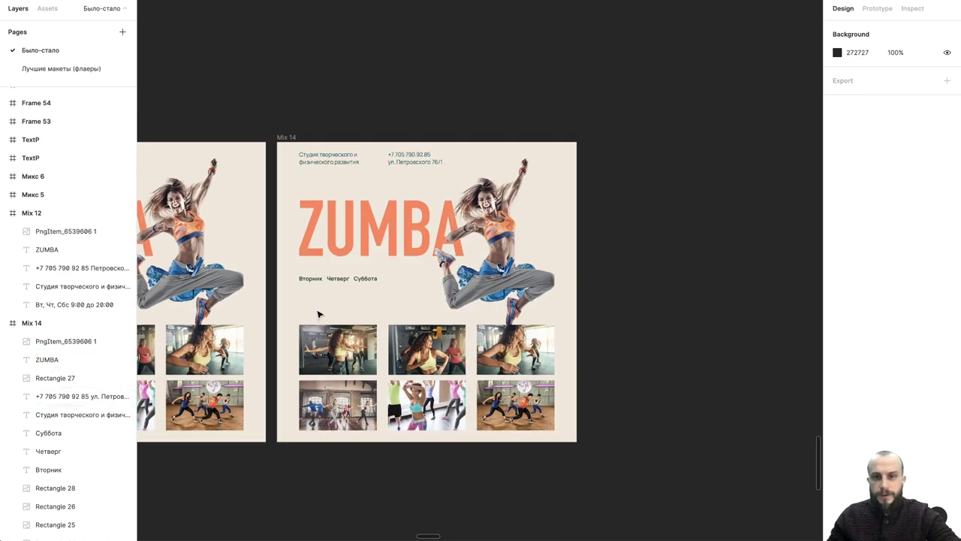
{"action": "scroll", "coordinate": [317, 315], "scroll_direction": "down", "scroll_amount": 2}
{"action": "scroll", "coordinate": [330, 353], "scroll_direction": "down", "scroll_amount": 1}
{"action": "scroll", "coordinate": [339, 376], "scroll_direction": "down", "scroll_amount": 2}
{"action": "scroll", "coordinate": [338, 386], "scroll_direction": "up", "scroll_amount": 1}
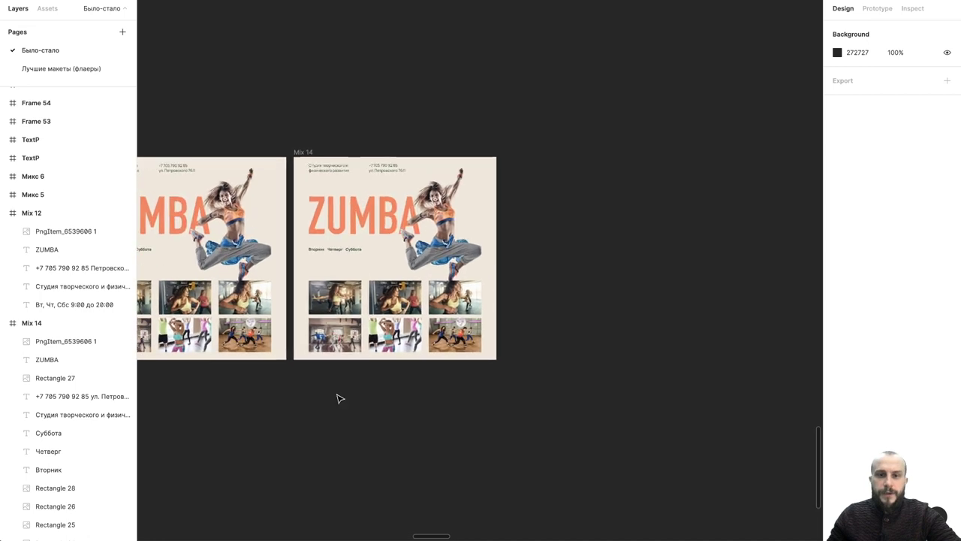
{"action": "scroll", "coordinate": [377, 431], "scroll_direction": "left", "scroll_amount": 1}
{"action": "scroll", "coordinate": [405, 438], "scroll_direction": "up", "scroll_amount": 1}
{"action": "scroll", "coordinate": [405, 439], "scroll_direction": "up", "scroll_amount": 1}
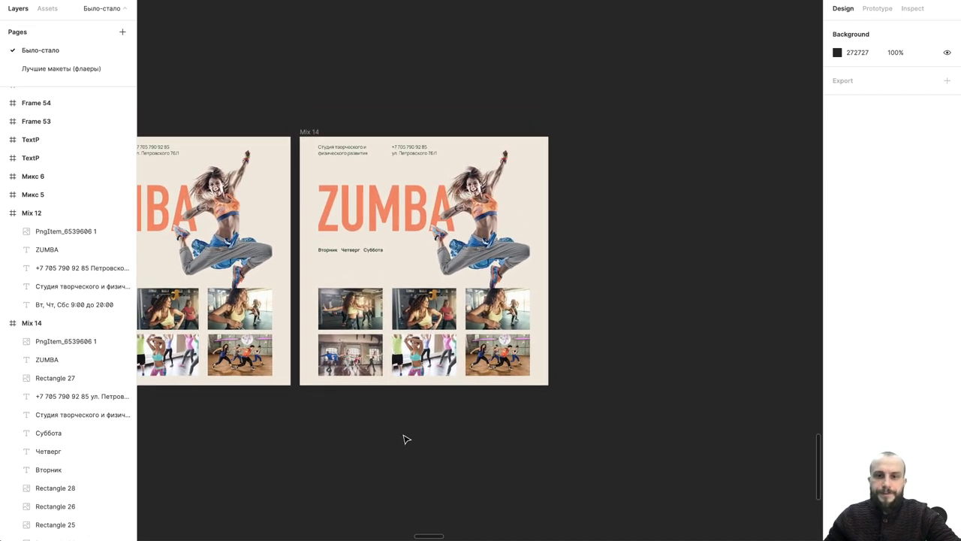
{"action": "scroll", "coordinate": [424, 446], "scroll_direction": "down", "scroll_amount": 1}
{"action": "scroll", "coordinate": [425, 446], "scroll_direction": "down", "scroll_amount": 2}
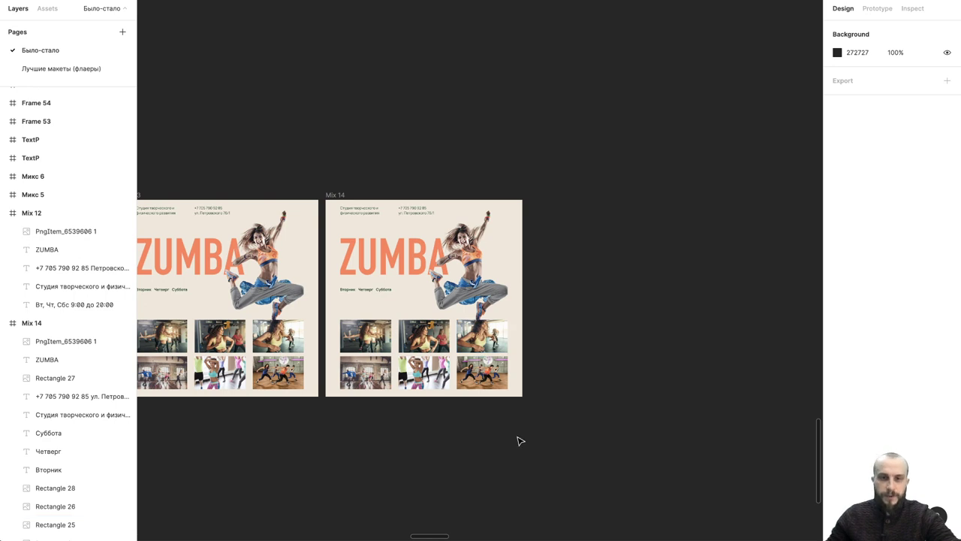
Step: Delete the six-photo grid from Mix 14, leaving title, dancer, contacts and days
{"action": "left_click_drag", "start_coordinate": [518, 434], "coordinate": [359, 342]}
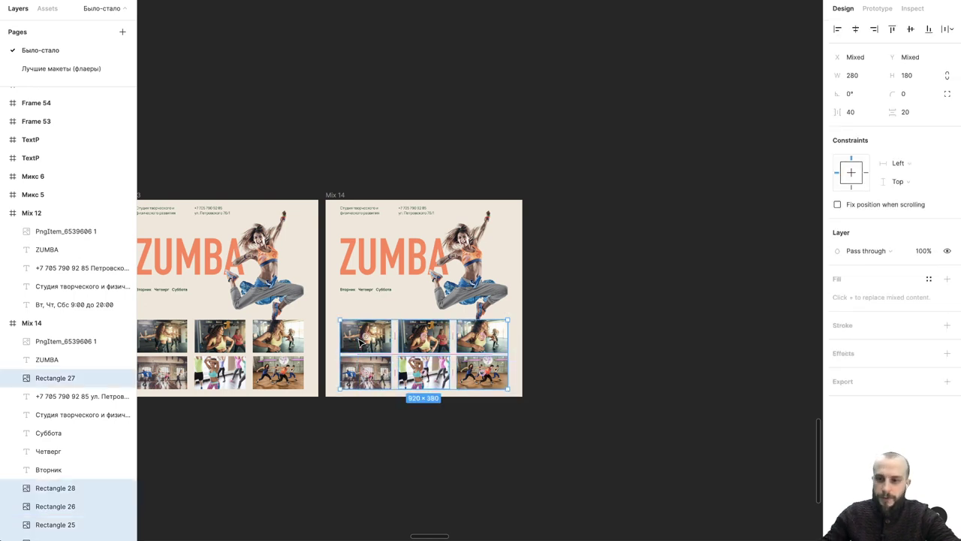
{"action": "key", "text": "Delete"}
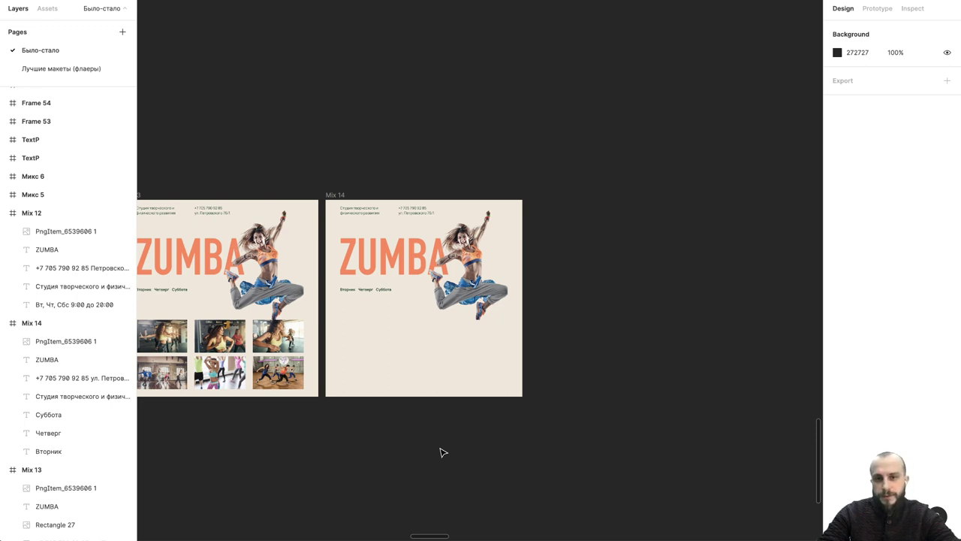
{"action": "scroll", "coordinate": [442, 452], "scroll_direction": "up", "scroll_amount": 2}
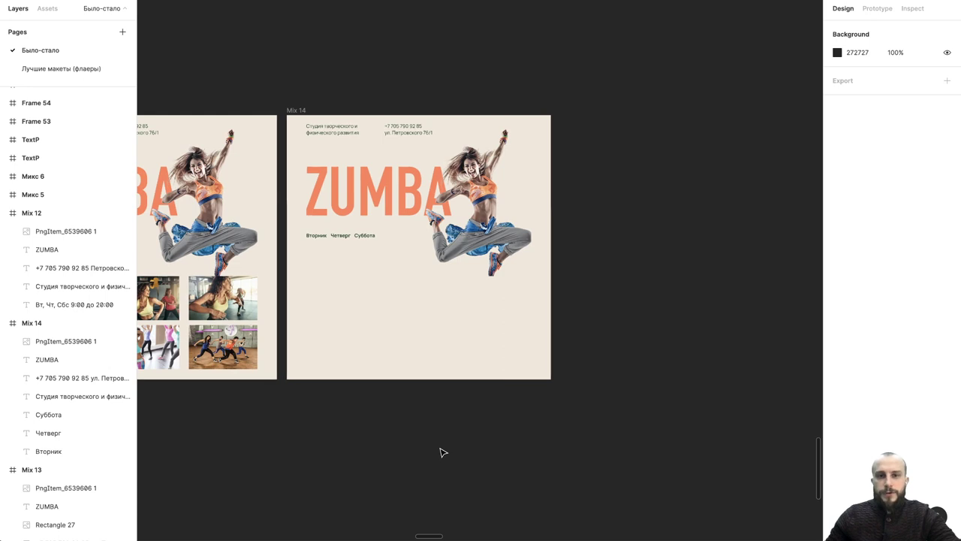
{"action": "scroll", "coordinate": [440, 466], "scroll_direction": "up", "scroll_amount": 1}
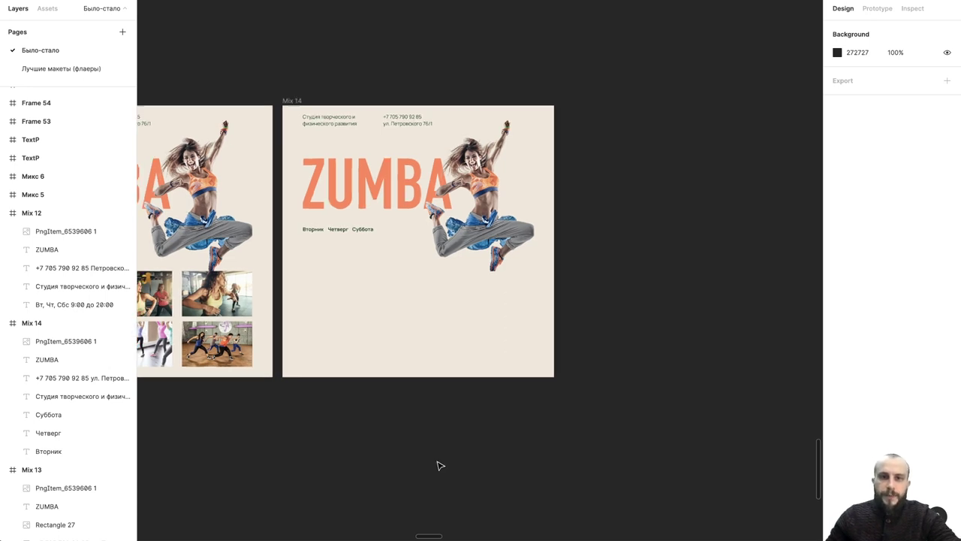
{"action": "scroll", "coordinate": [440, 464], "scroll_direction": "up", "scroll_amount": 1}
{"action": "scroll", "coordinate": [440, 461], "scroll_direction": "up", "scroll_amount": 1}
{"action": "scroll", "coordinate": [440, 459], "scroll_direction": "up", "scroll_amount": 1}
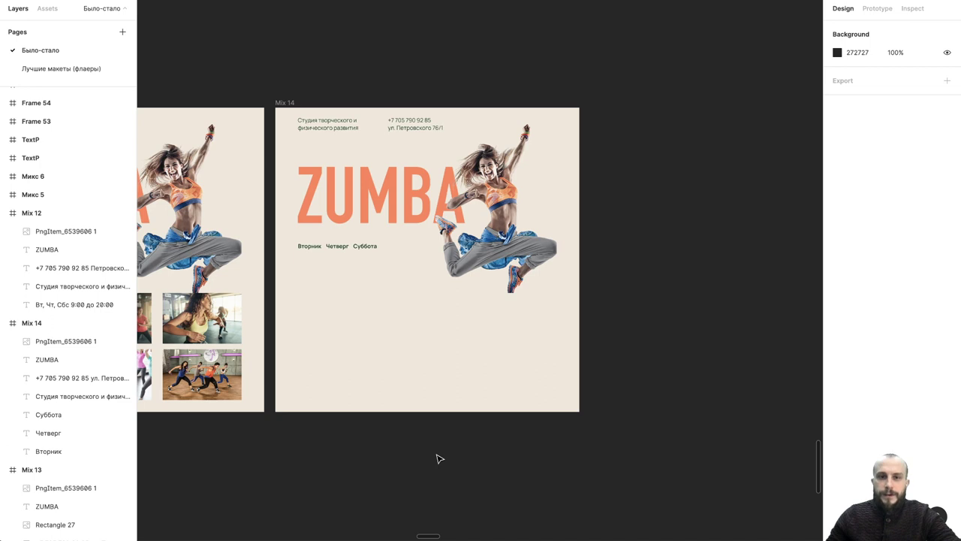
{"action": "scroll", "coordinate": [438, 457], "scroll_direction": "up", "scroll_amount": 1}
{"action": "scroll", "coordinate": [439, 457], "scroll_direction": "up", "scroll_amount": 1}
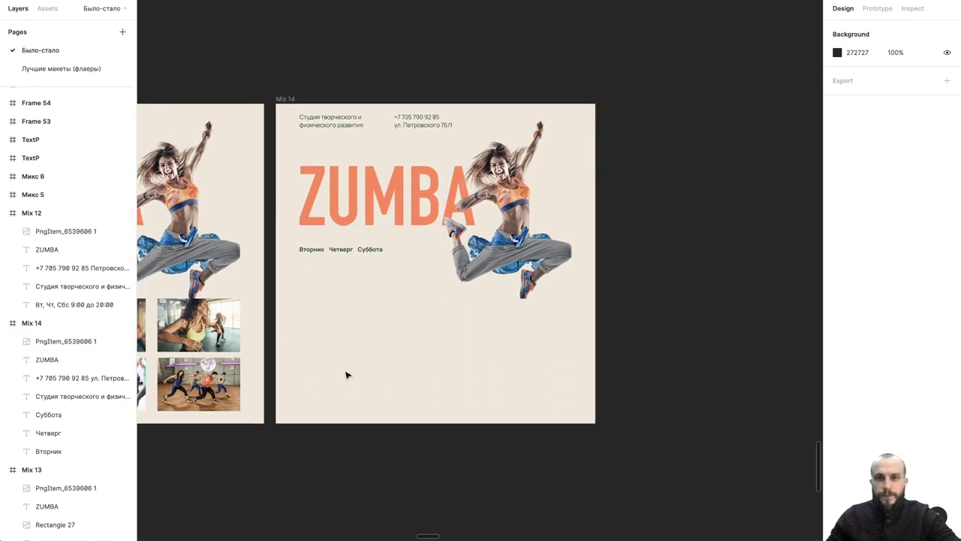
Step: Shrink the ZUMBA title slightly and enlarge the dancer to nearly full height at the right
{"action": "left_click", "coordinate": [339, 212]}
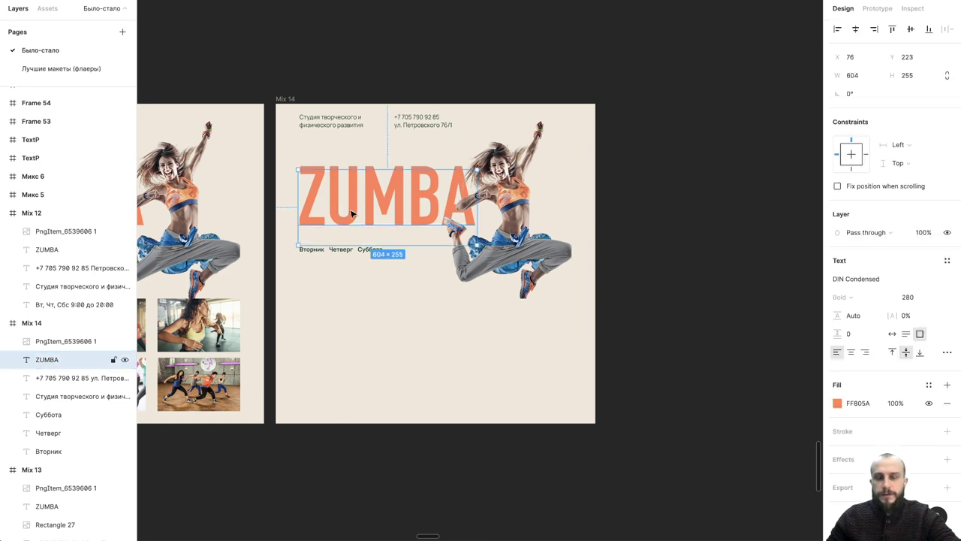
{"action": "left_click", "coordinate": [333, 323]}
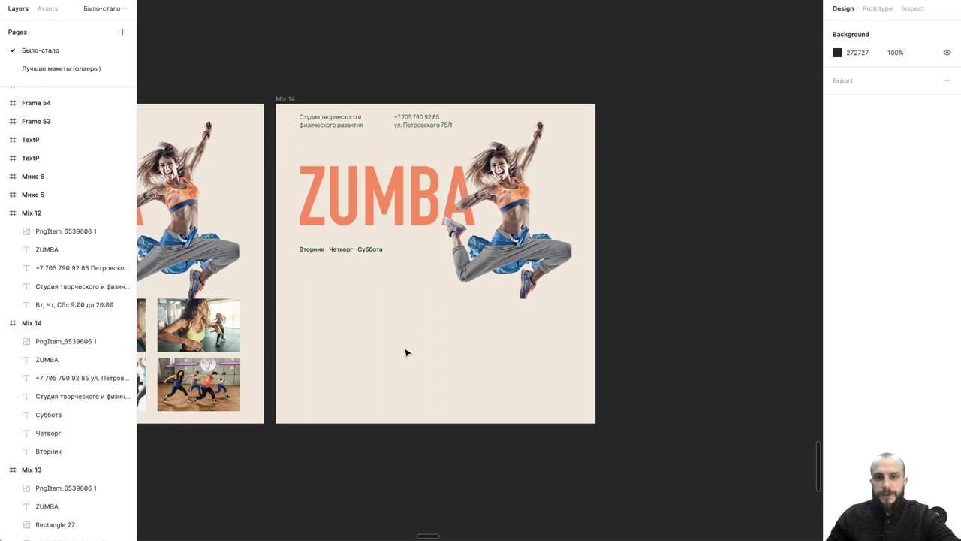
{"action": "left_click", "coordinate": [355, 217]}
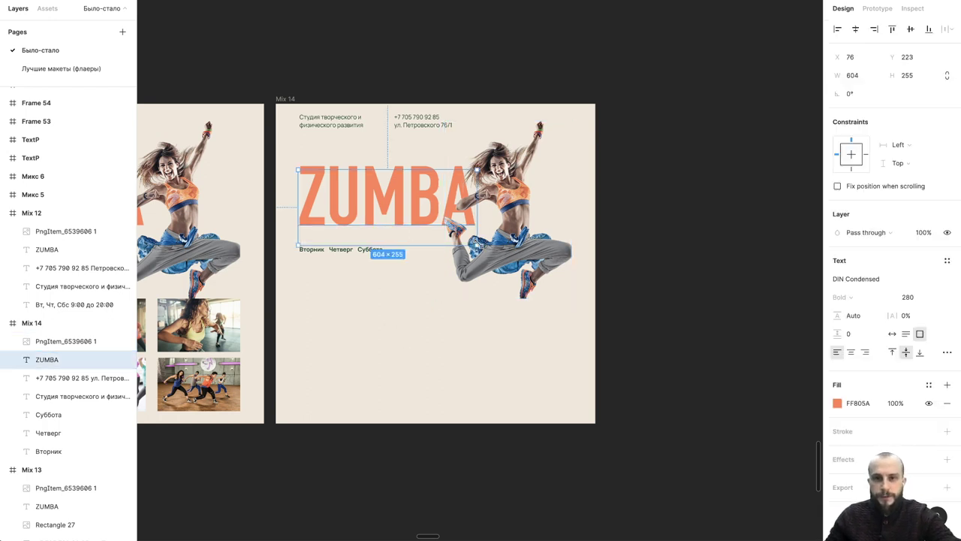
{"action": "left_click_drag", "start_coordinate": [467, 237], "coordinate": [450, 226]}
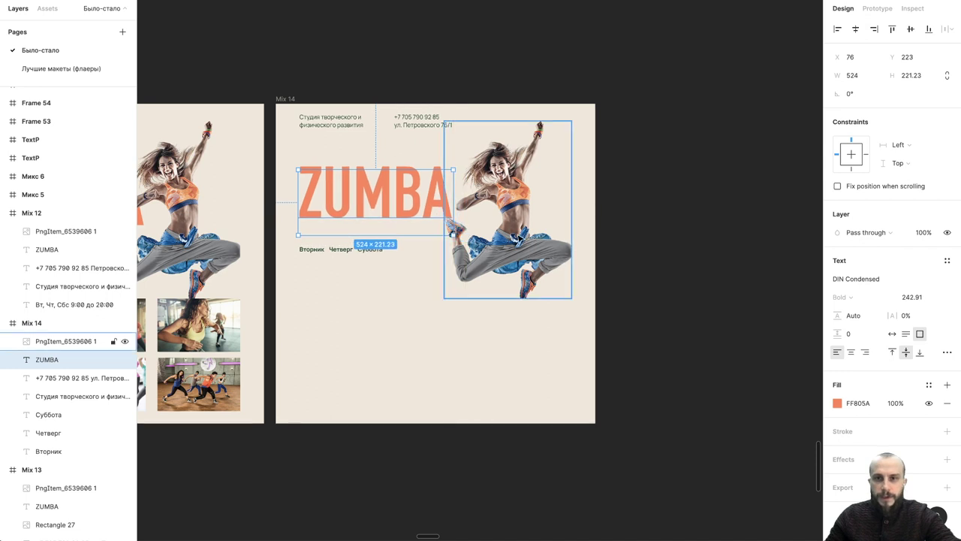
{"action": "left_click", "coordinate": [471, 289]}
{"action": "left_click_drag", "start_coordinate": [444, 298], "coordinate": [354, 422]}
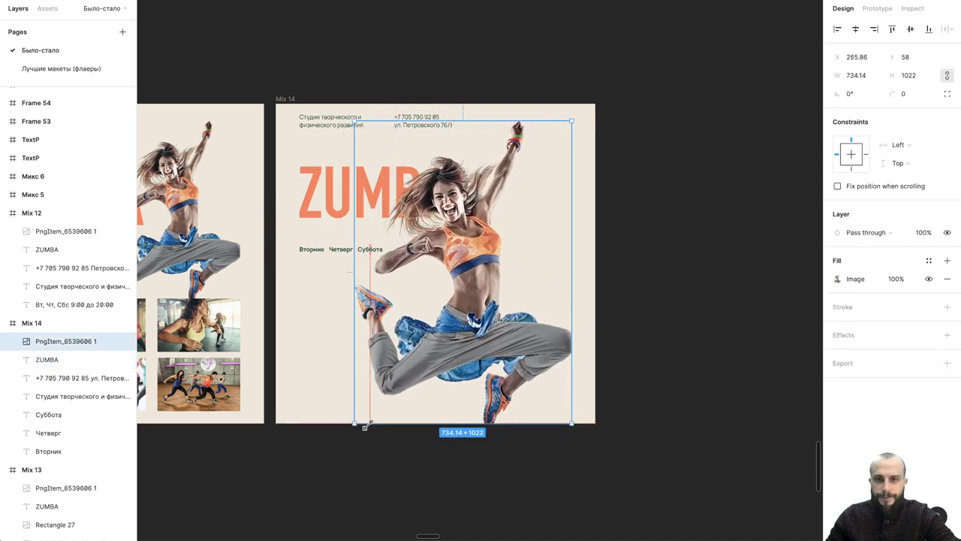
{"action": "left_click_drag", "start_coordinate": [496, 232], "coordinate": [528, 236]}
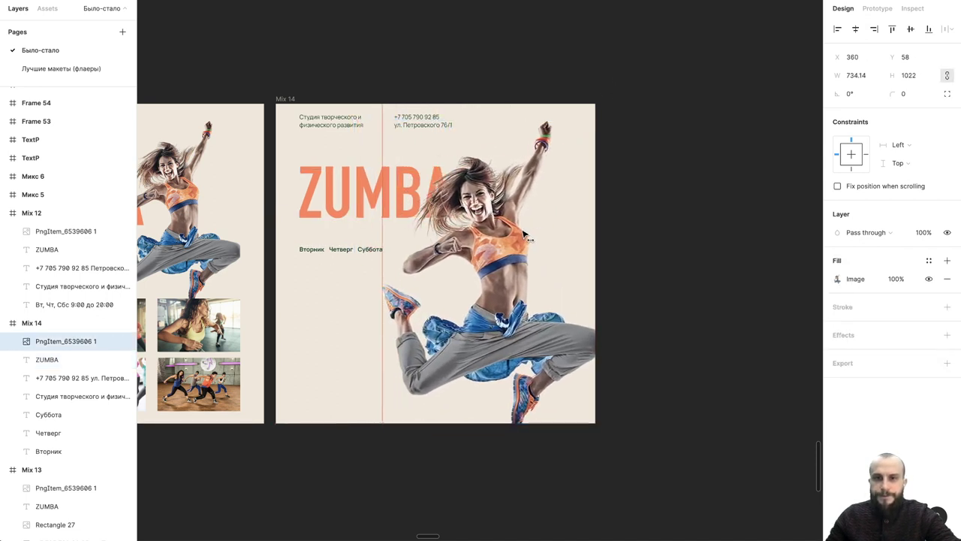
Step: Move the ZUMBA title up a little and check the dancer's placement
{"action": "left_click", "coordinate": [672, 181]}
{"action": "left_click_drag", "start_coordinate": [344, 202], "coordinate": [343, 189]}
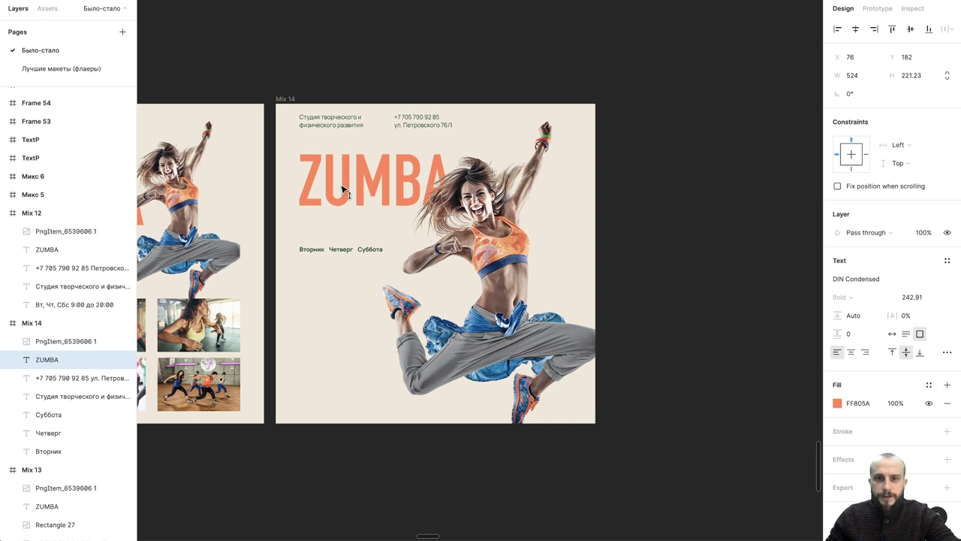
{"action": "left_click", "coordinate": [492, 54]}
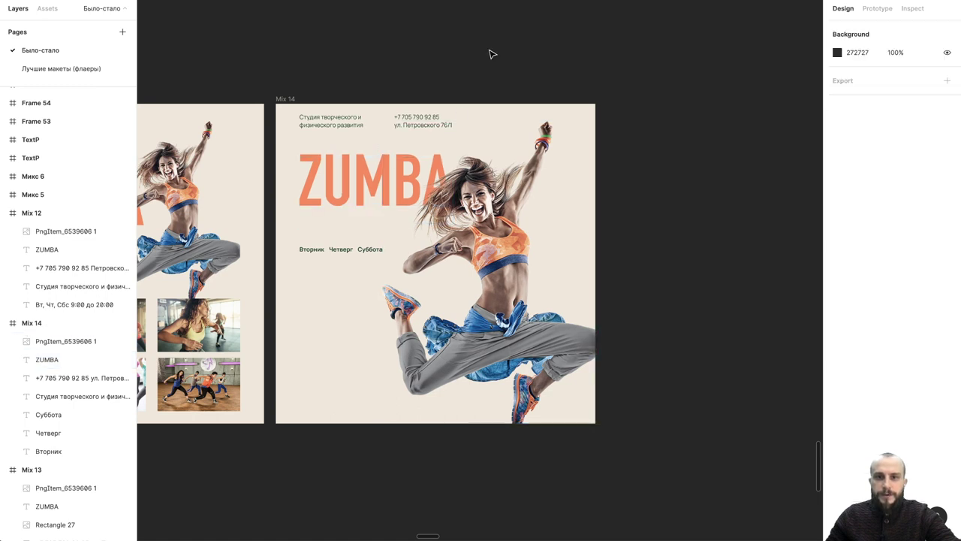
{"action": "left_click", "coordinate": [503, 249]}
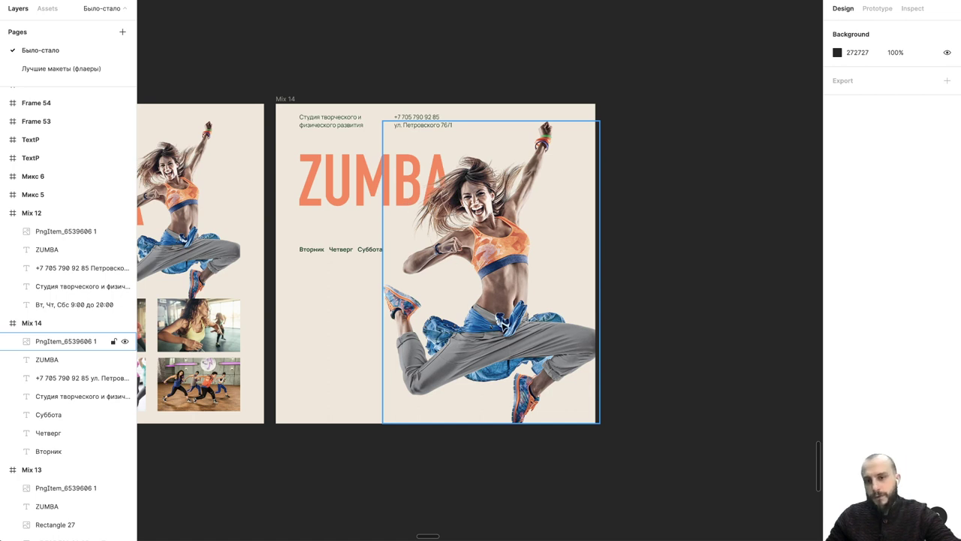
{"action": "left_click", "coordinate": [665, 311]}
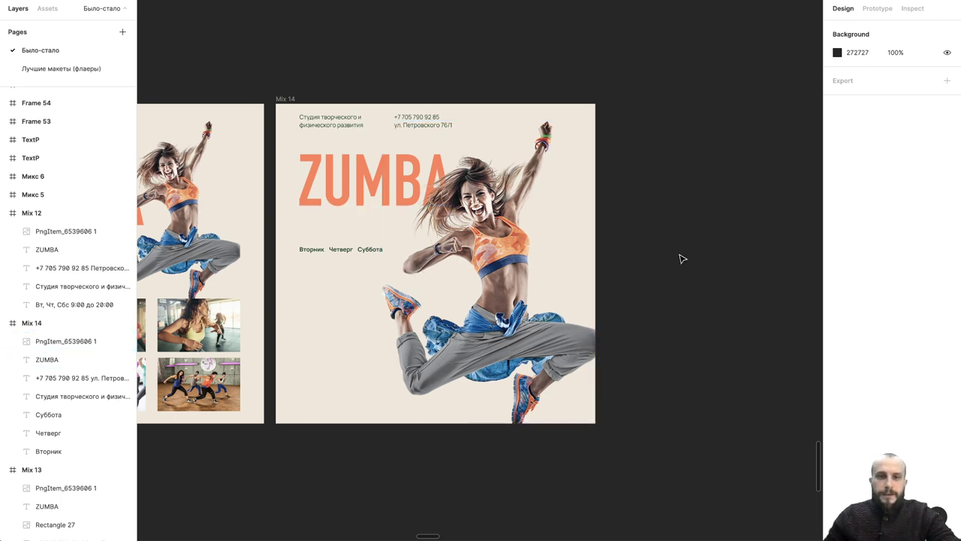
Step: Select the phone/address text and the studio caption in Mix 14
{"action": "left_click", "coordinate": [356, 132]}
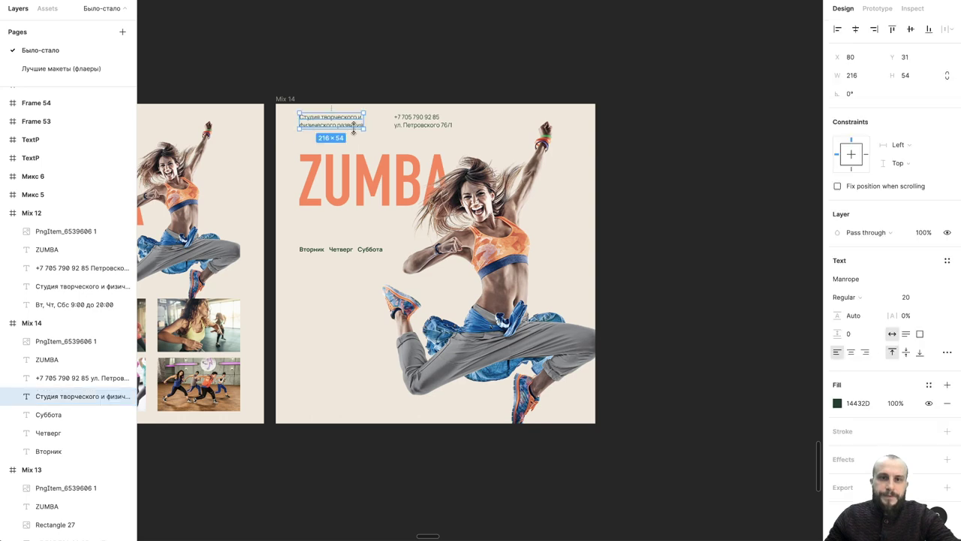
{"action": "scroll", "coordinate": [413, 118], "scroll_direction": "down", "scroll_amount": 5}
{"action": "scroll", "coordinate": [412, 120], "scroll_direction": "up", "scroll_amount": 3}
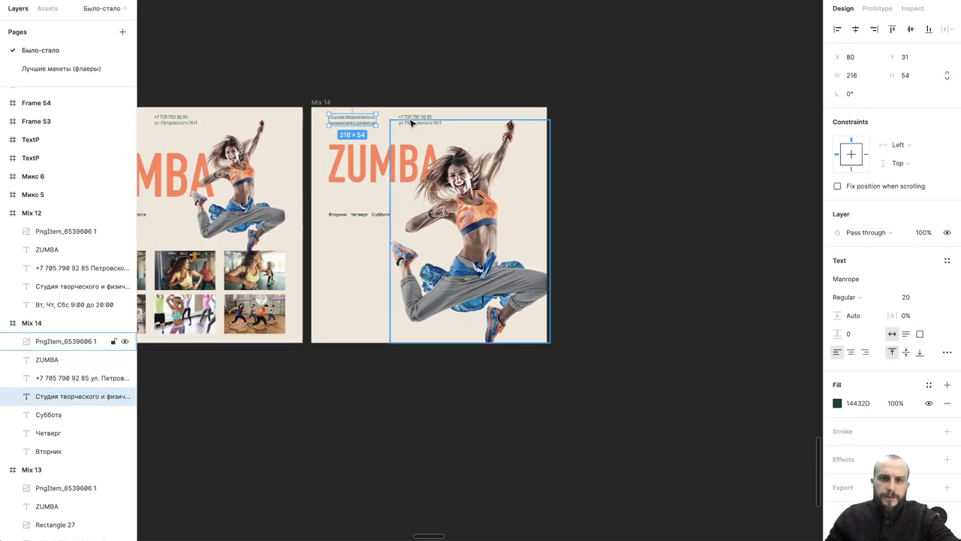
{"action": "scroll", "coordinate": [410, 114], "scroll_direction": "down", "scroll_amount": 2}
{"action": "left_click", "coordinate": [411, 100]}
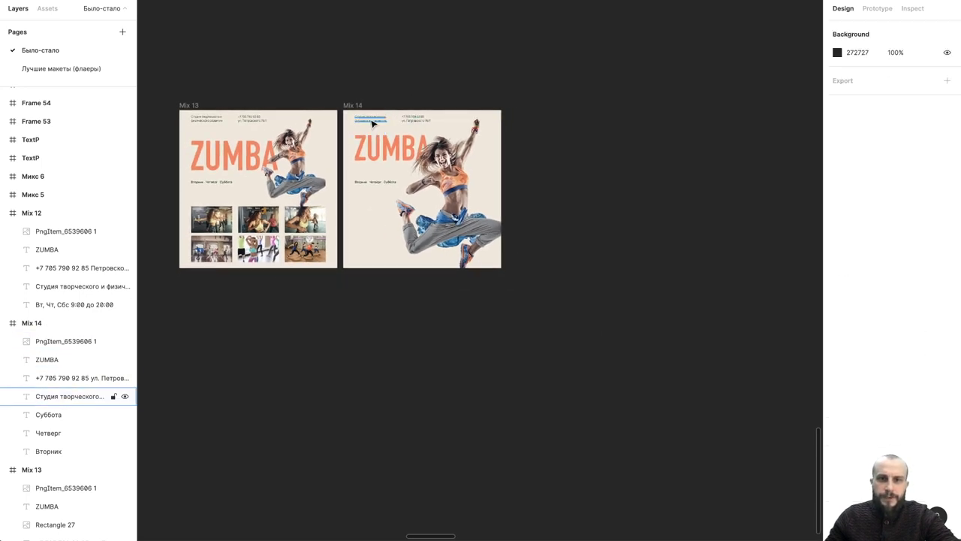
{"action": "left_click", "coordinate": [410, 120]}
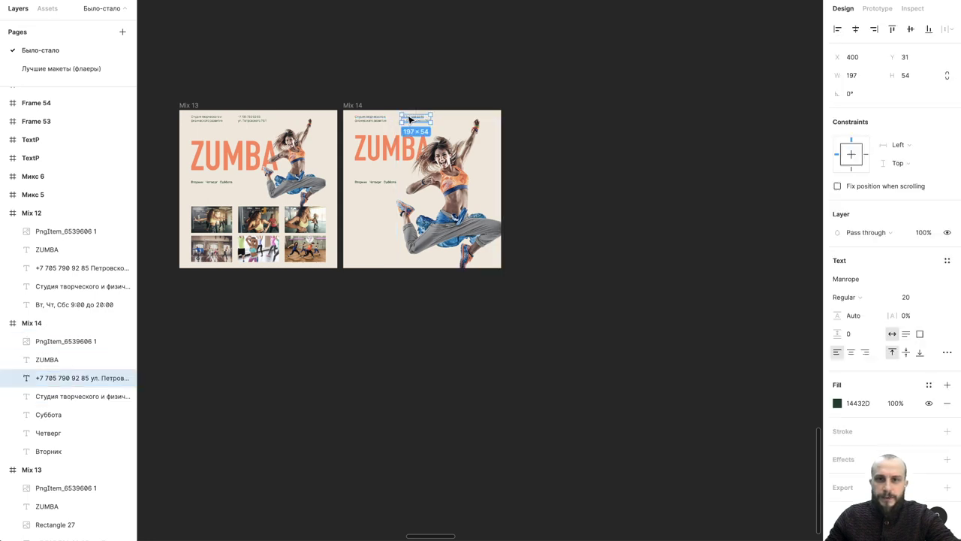
{"action": "left_click", "coordinate": [365, 122]}
{"action": "left_click", "coordinate": [382, 101]}
{"action": "left_click", "coordinate": [403, 119]}
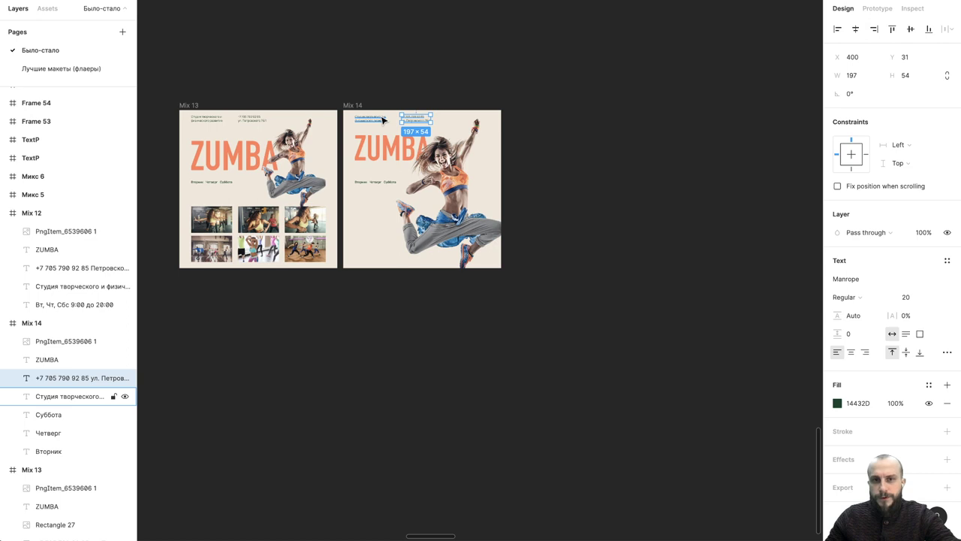
{"action": "left_click", "coordinate": [383, 120], "text": "shift"}
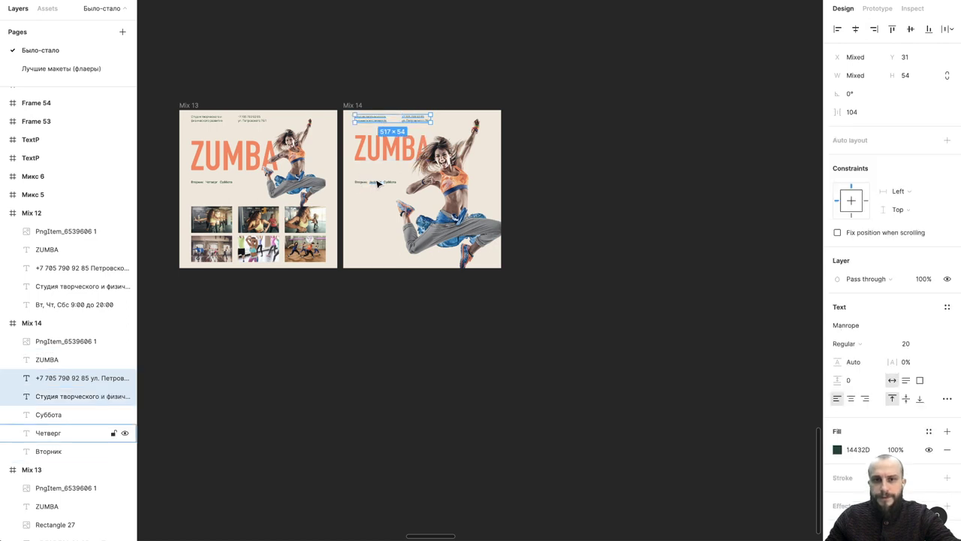
Step: Add Вторник, Четверг and Суббота and set all selected text to font size 24
{"action": "left_click", "coordinate": [365, 184], "text": "shift"}
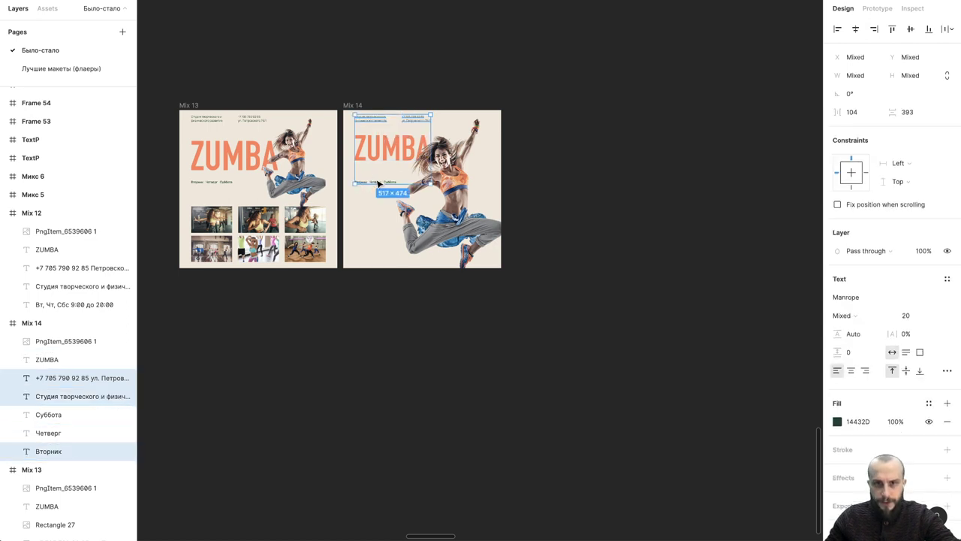
{"action": "left_click", "coordinate": [377, 183], "text": "shift"}
{"action": "left_click", "coordinate": [390, 182], "text": "shift"}
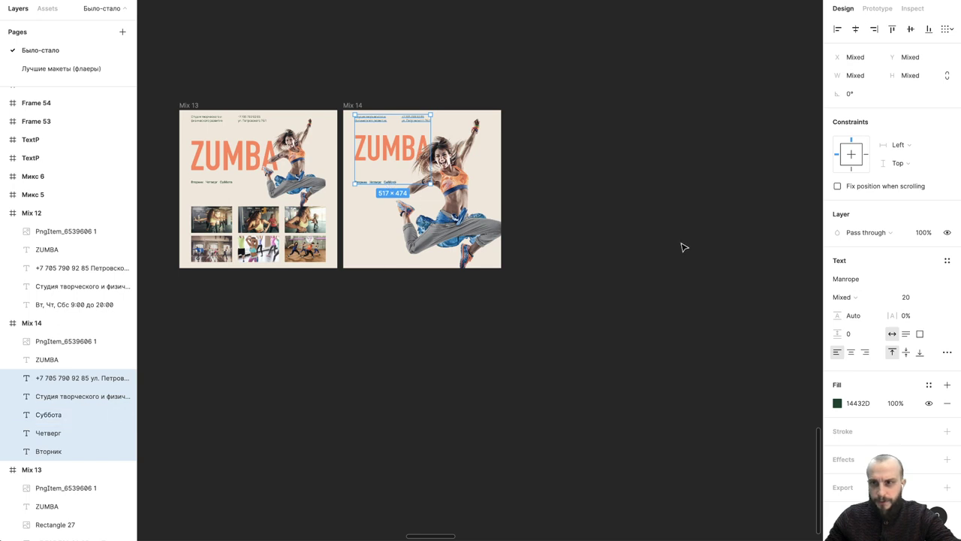
{"action": "mouse_move", "coordinate": [911, 297]}
{"action": "key", "text": "ctrl+a"}
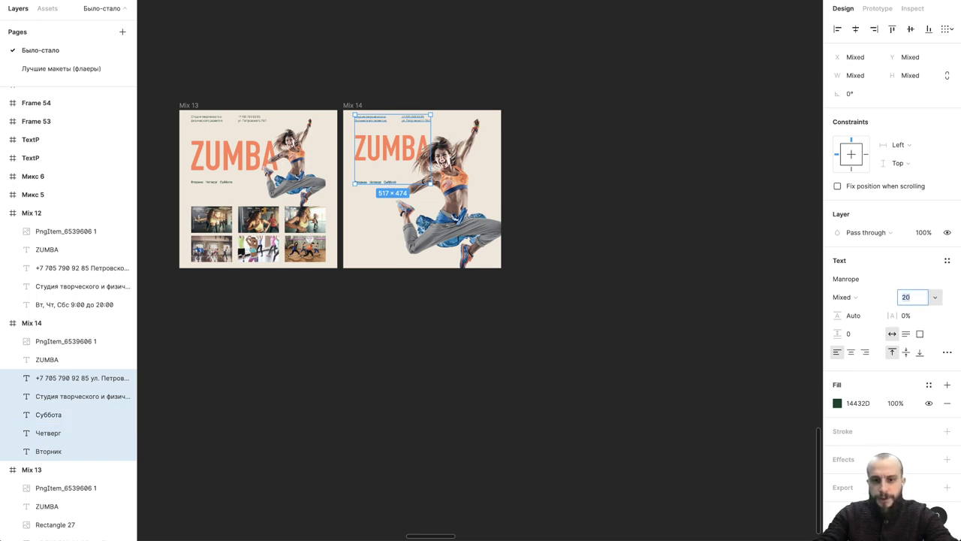
{"action": "type", "text": "24"}
{"action": "key", "text": "Return"}
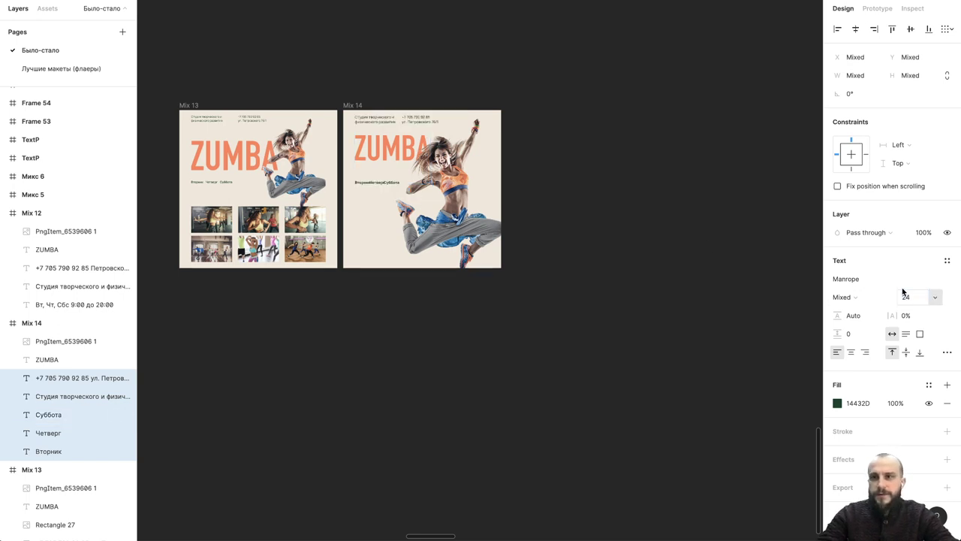
{"action": "left_click", "coordinate": [662, 172]}
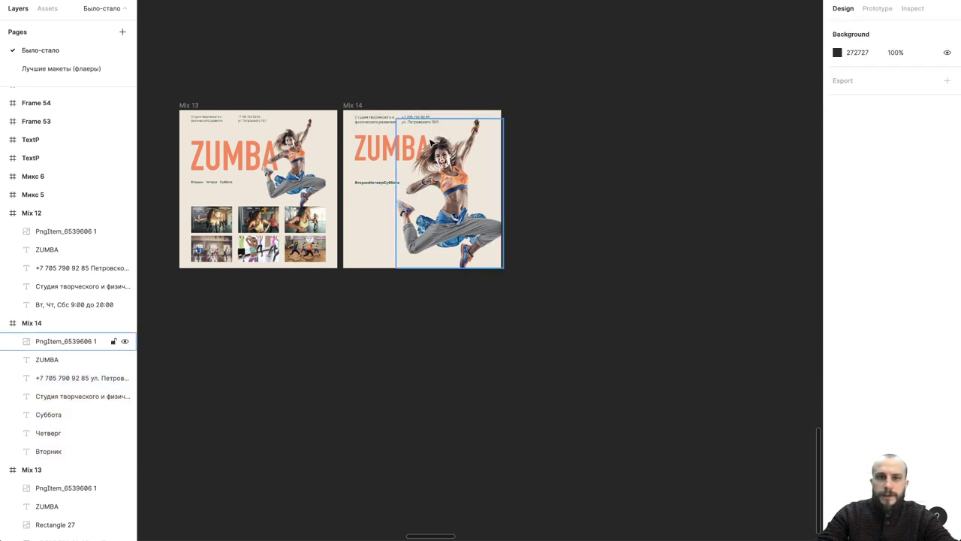
Step: Rewrap the studio caption with a line break after творческого
{"action": "left_click", "coordinate": [359, 107]}
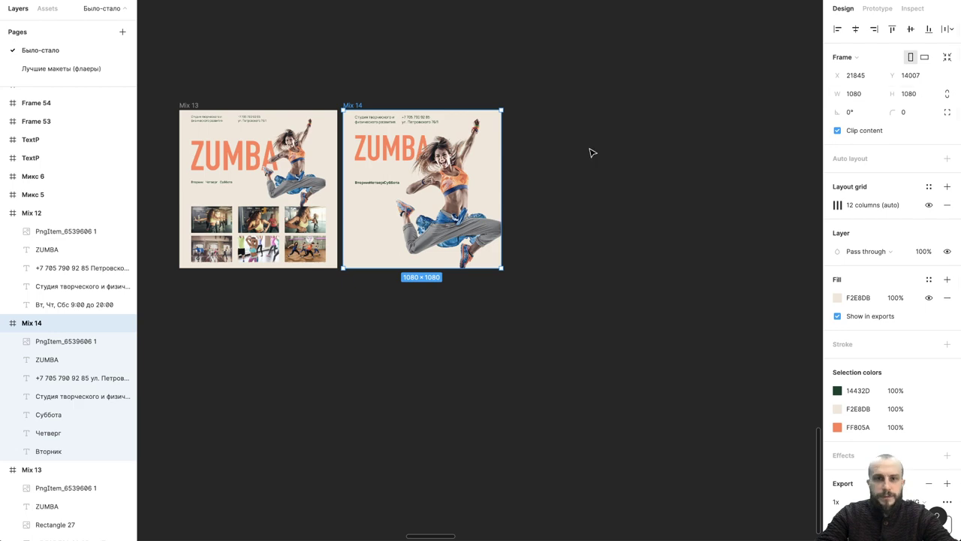
{"action": "scroll", "coordinate": [390, 109], "scroll_direction": "up", "scroll_amount": 5}
{"action": "scroll", "coordinate": [388, 105], "scroll_direction": "down", "scroll_amount": 3}
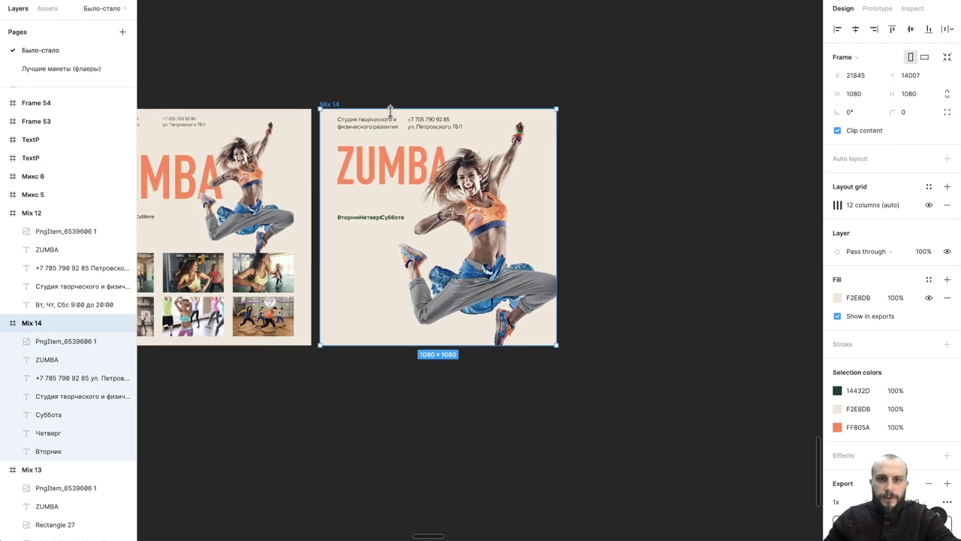
{"action": "scroll", "coordinate": [390, 122], "scroll_direction": "up", "scroll_amount": 1}
{"action": "left_click", "coordinate": [384, 124]}
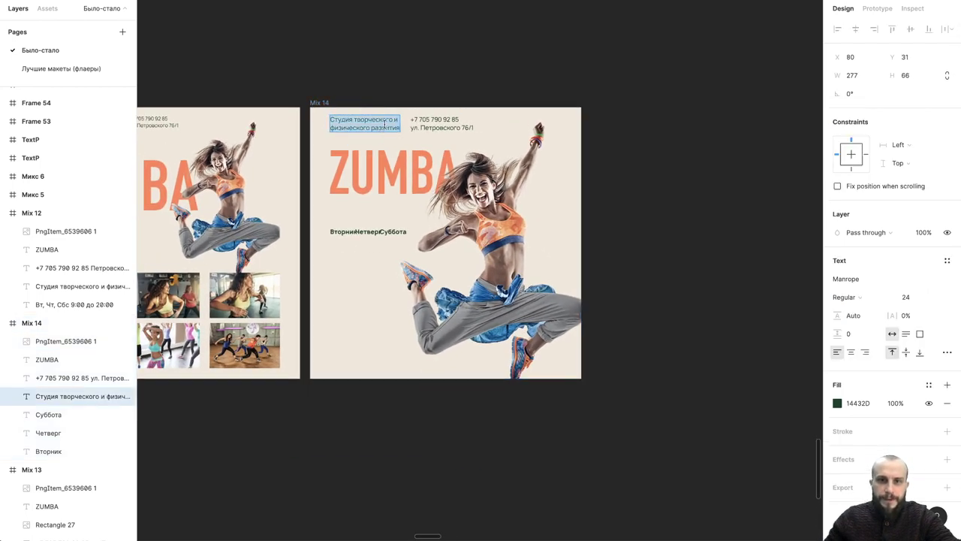
{"action": "left_click", "coordinate": [395, 118]}
{"action": "key", "text": "Return"}
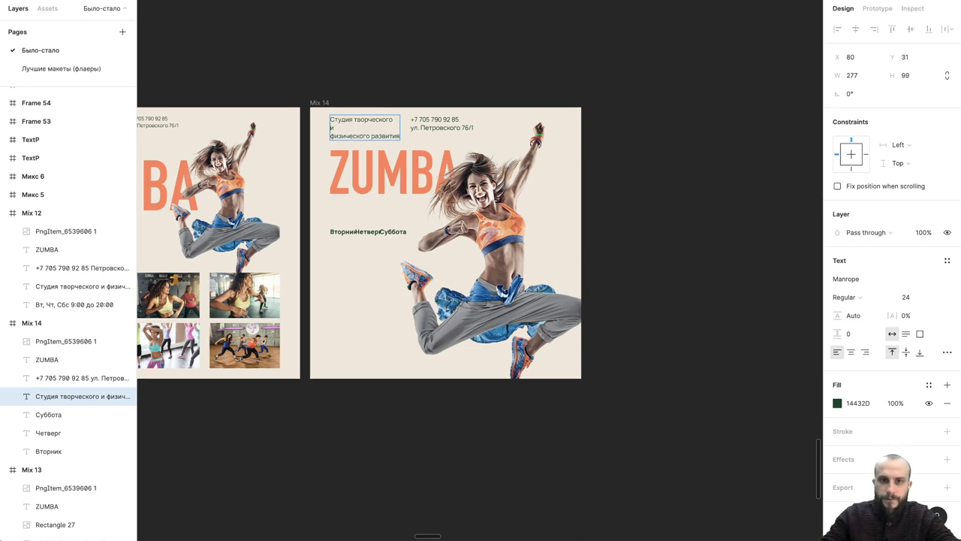
{"action": "key", "text": "BackSpace"}
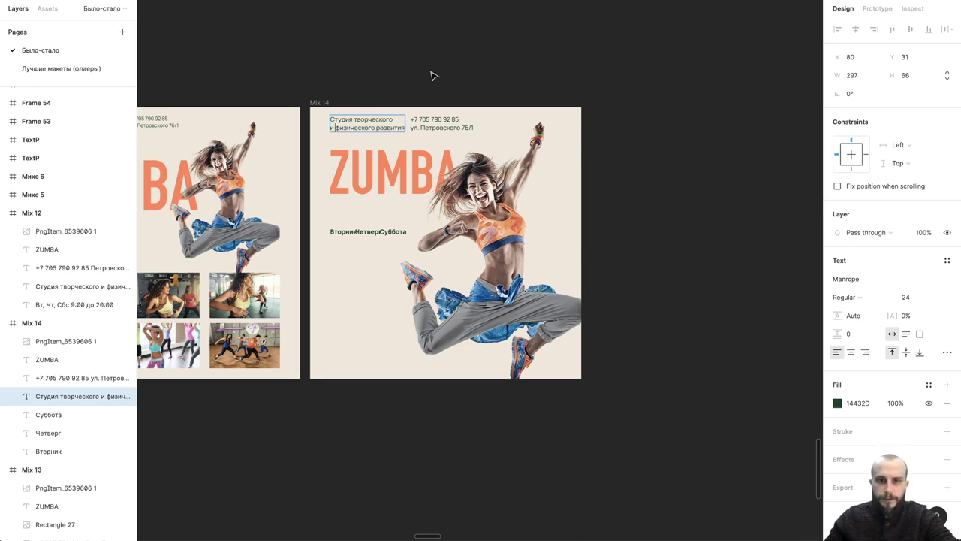
Step: Move the phone and address text above the Mix 14 frame
{"action": "key", "text": "Escape"}
{"action": "left_click", "coordinate": [433, 123]}
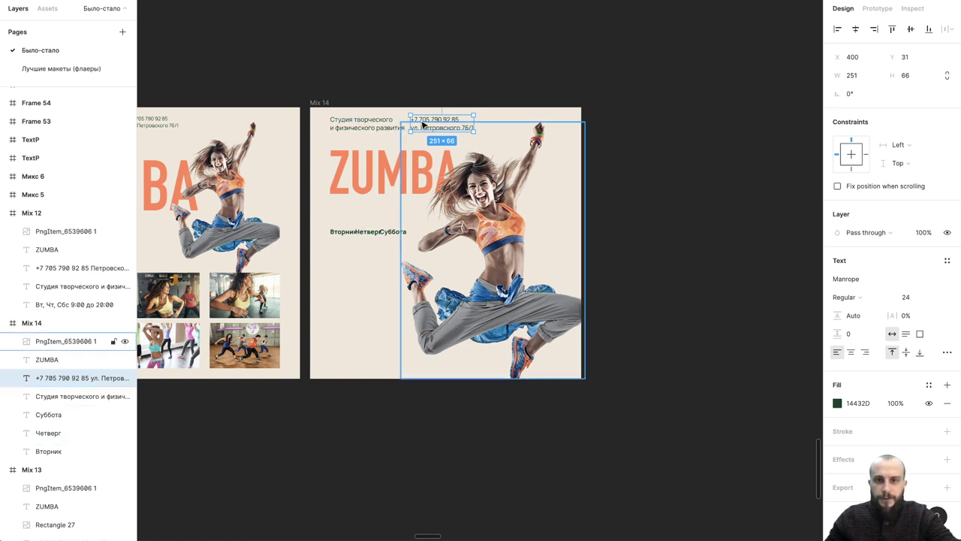
{"action": "left_click_drag", "start_coordinate": [433, 113], "coordinate": [447, 73]}
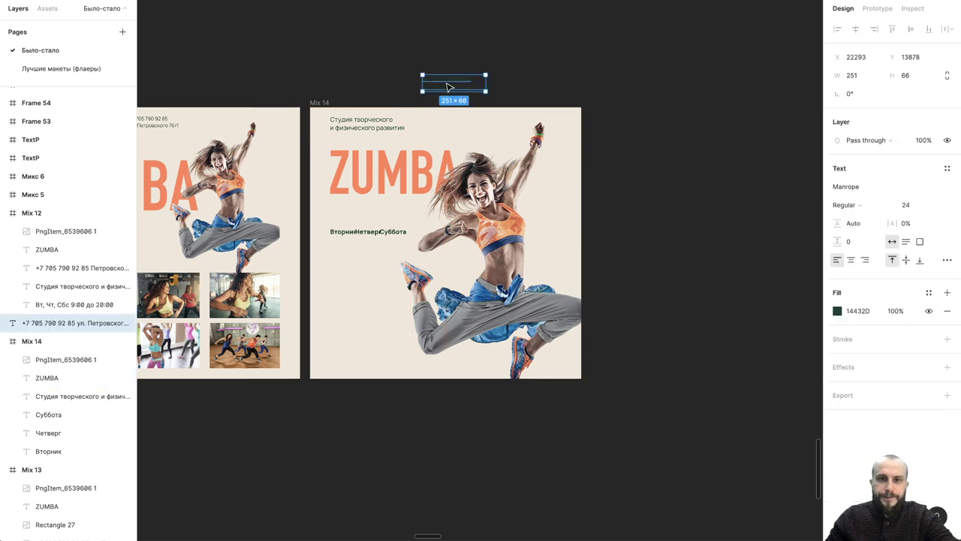
{"action": "scroll", "coordinate": [367, 108], "scroll_direction": "up", "scroll_amount": 3, "text": "ctrl"}
Step: Nudge the studio caption down about 2 px
{"action": "left_click", "coordinate": [362, 137]}
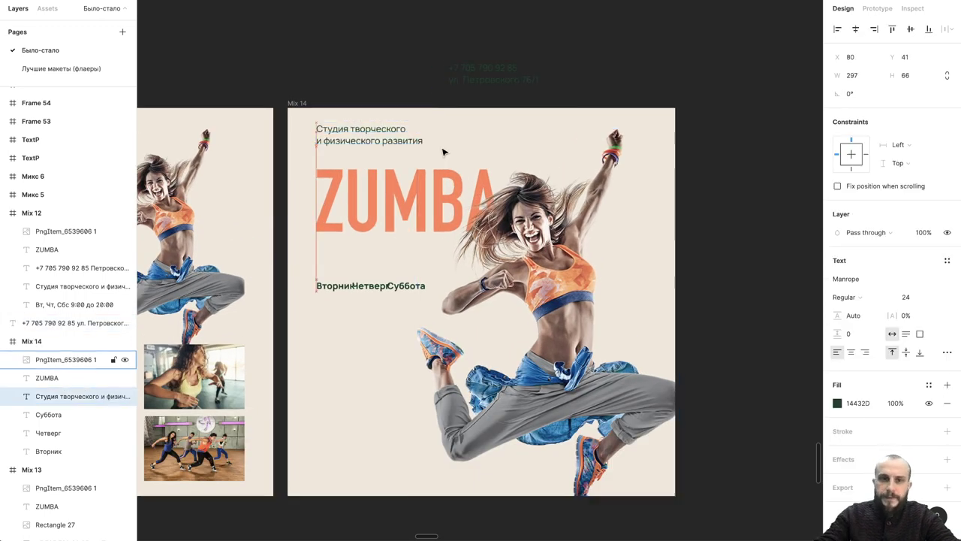
{"action": "key", "text": "Down"}
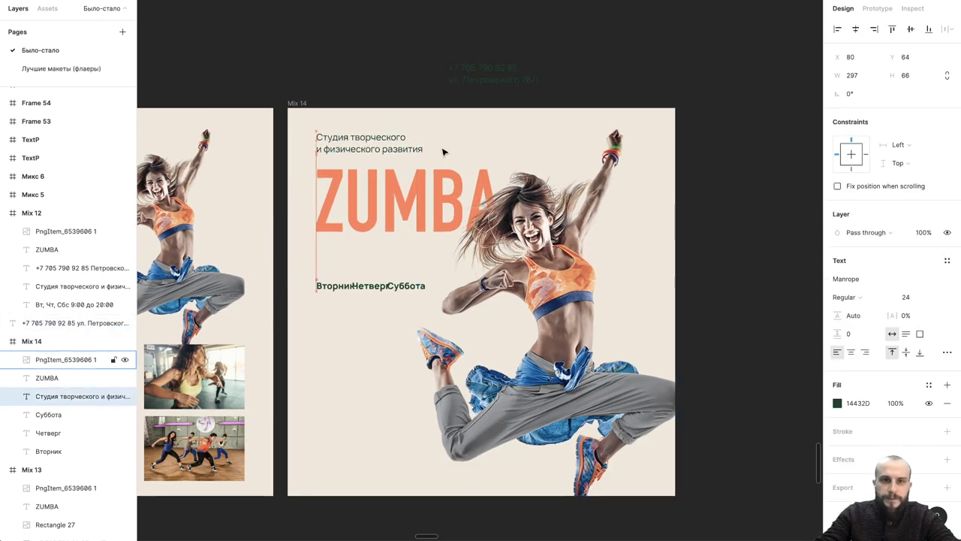
{"action": "key", "text": "Down"}
{"action": "key", "text": "Up"}
{"action": "key", "text": "Up"}
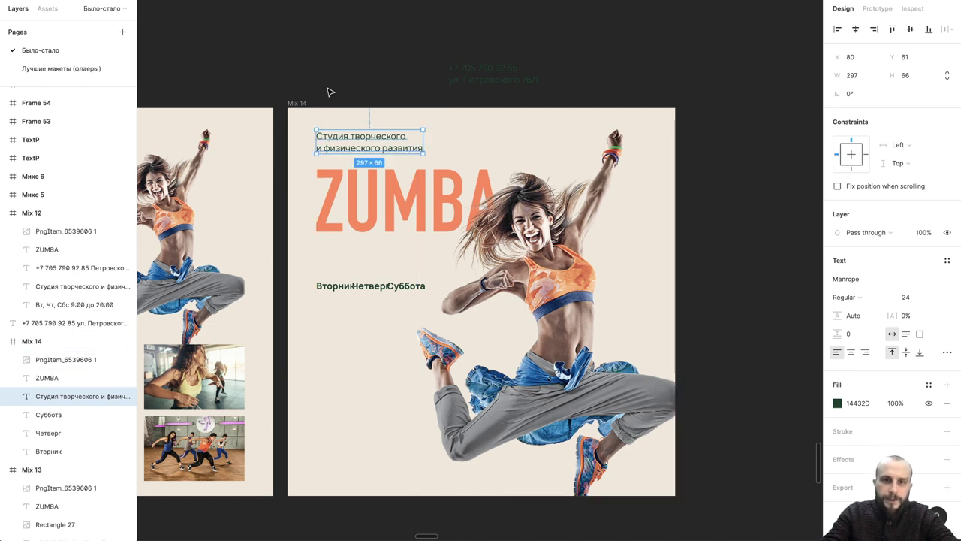
{"action": "key", "text": "Down"}
{"action": "key", "text": "Down"}
Step: Move the ZUMBA title down 10 px
{"action": "left_click", "coordinate": [350, 206]}
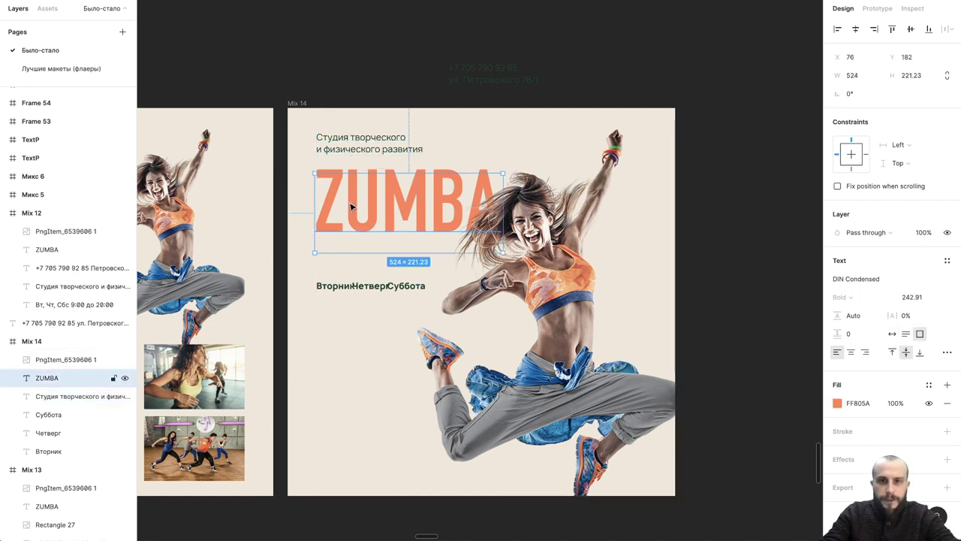
{"action": "key", "text": "shift+Down"}
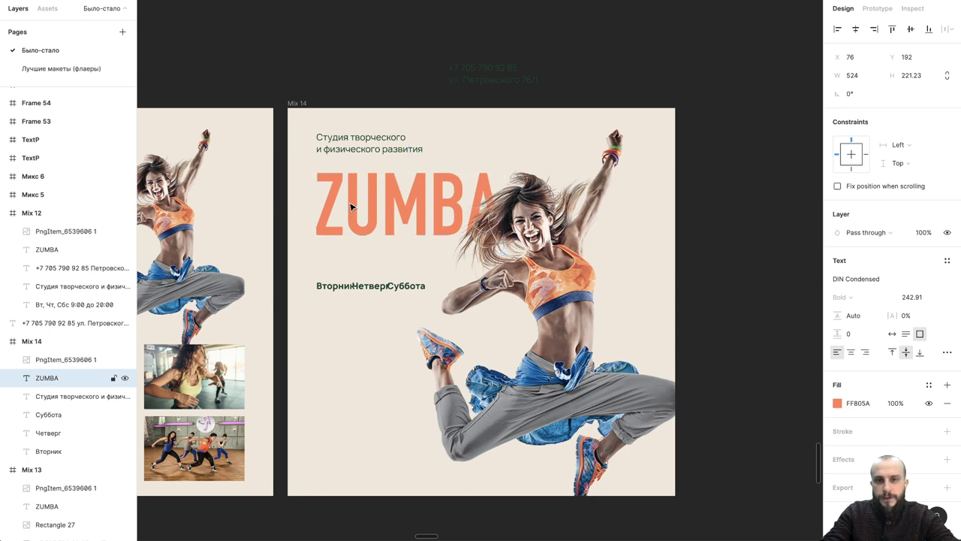
{"action": "scroll", "coordinate": [349, 195], "scroll_direction": "down", "scroll_amount": 2}
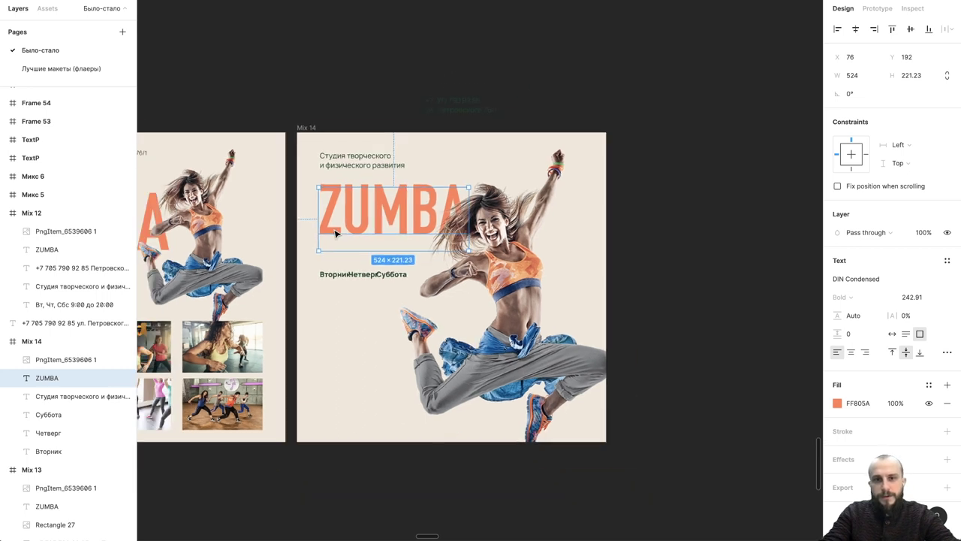
{"action": "left_click", "coordinate": [339, 109]}
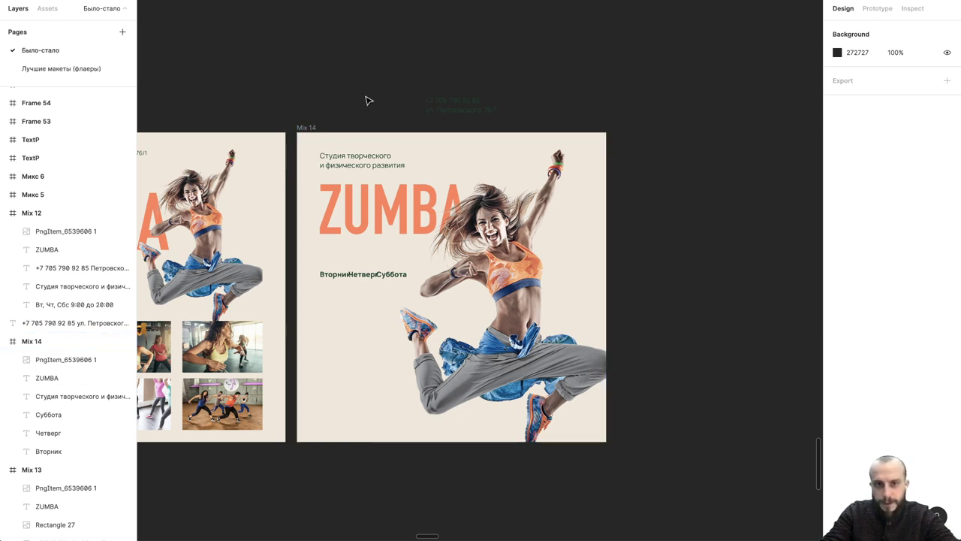
Step: Distribute Вторник, Четверг and Суббота 21 apart and raise them under the ZUMBA title
{"action": "left_click_drag", "start_coordinate": [308, 260], "coordinate": [388, 291]}
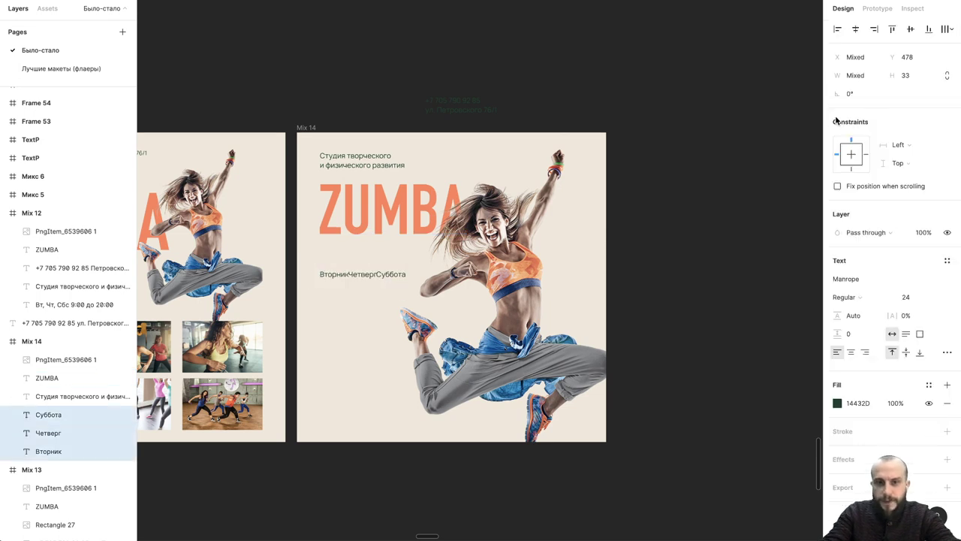
{"action": "left_click", "coordinate": [947, 29]}
{"action": "left_click", "coordinate": [897, 78]}
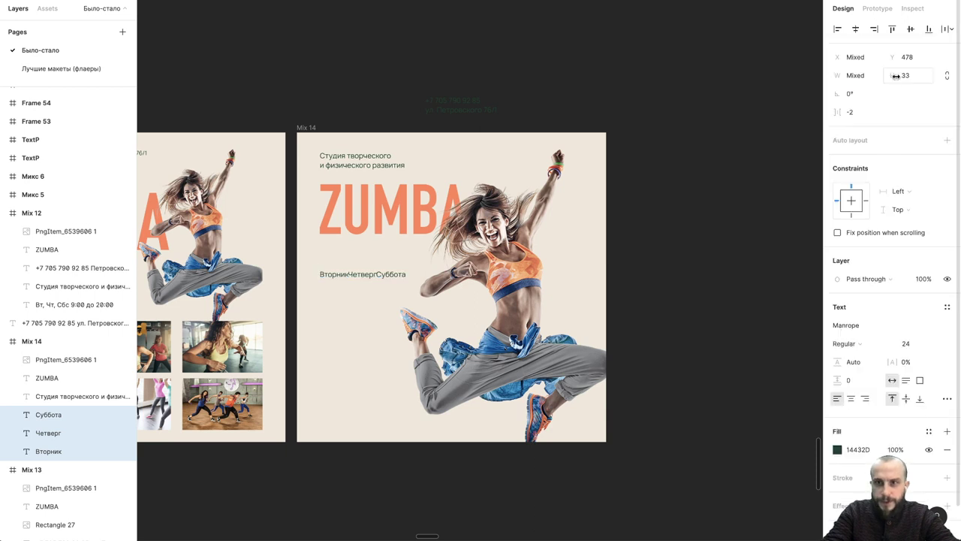
{"action": "left_click_drag", "start_coordinate": [841, 113], "coordinate": [869, 116]}
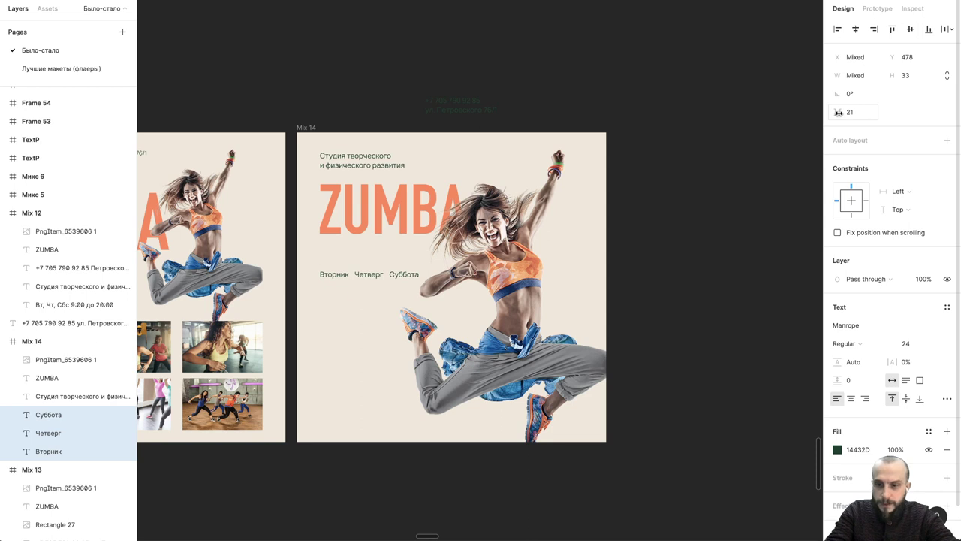
{"action": "key", "text": "shift+Up"}
{"action": "key", "text": "shift+Up"}
{"action": "key", "text": "shift+Up"}
{"action": "key", "text": "shift+Up"}
{"action": "key", "text": "shift+Up"}
{"action": "key", "text": "shift+Up"}
{"action": "key", "text": "shift+Up"}
{"action": "key", "text": "shift+Up"}
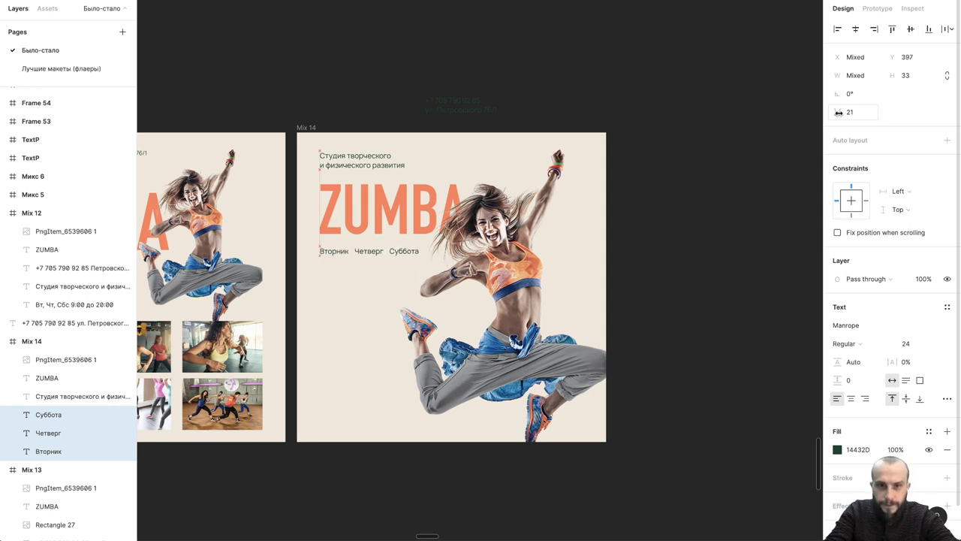
{"action": "left_click", "coordinate": [658, 238]}
{"action": "scroll", "coordinate": [658, 238], "scroll_direction": "down", "scroll_amount": 1}
{"action": "scroll", "coordinate": [658, 238], "scroll_direction": "down", "scroll_amount": 1}
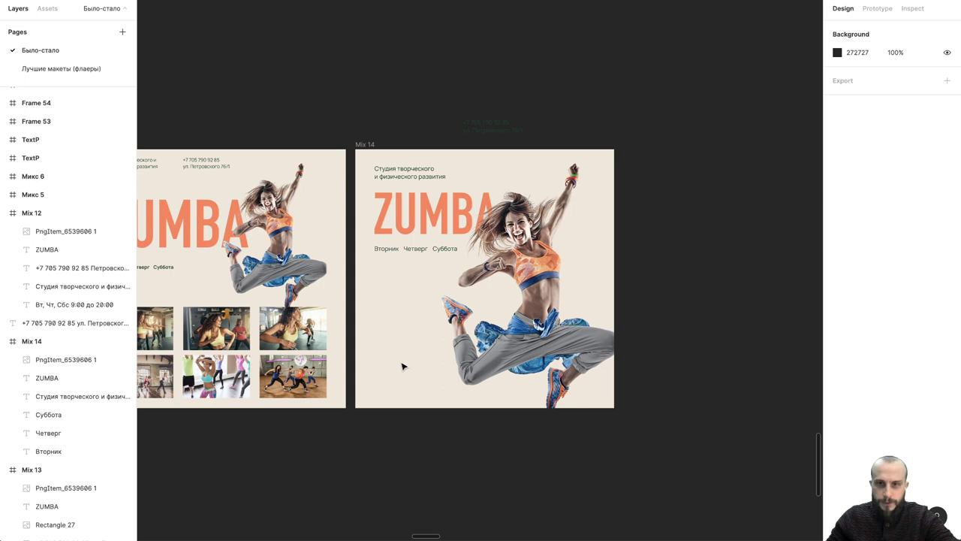
Step: Place the phone and address text at the flyer's bottom-left, X 80, Y 935
{"action": "mouse_move", "coordinate": [489, 130]}
{"action": "left_mouse_down"}
{"action": "mouse_move", "coordinate": [404, 310]}
{"action": "mouse_move", "coordinate": [406, 388]}
{"action": "left_mouse_up"}
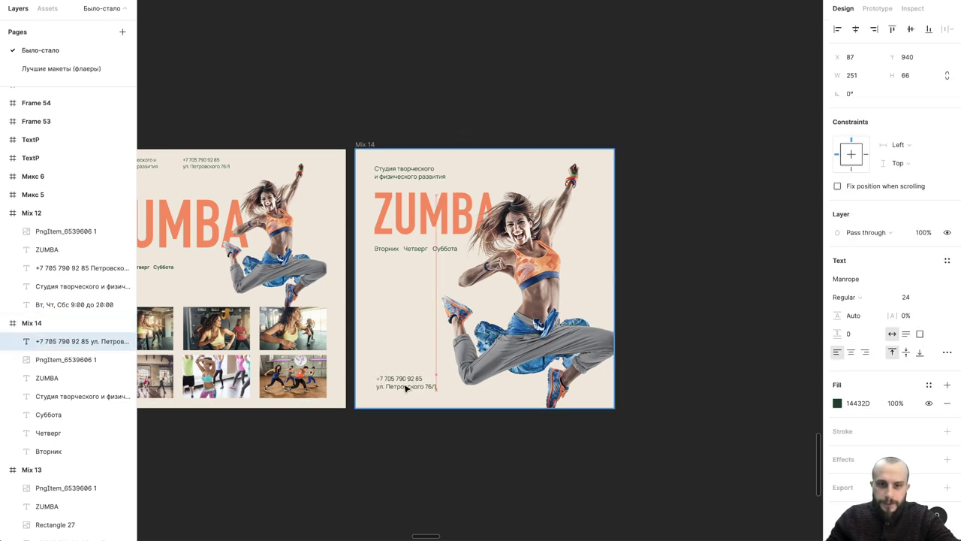
{"action": "key", "text": "Up"}
{"action": "key", "text": "Up"}
{"action": "key", "text": "Up"}
{"action": "key", "text": "Up"}
{"action": "key", "text": "Up"}
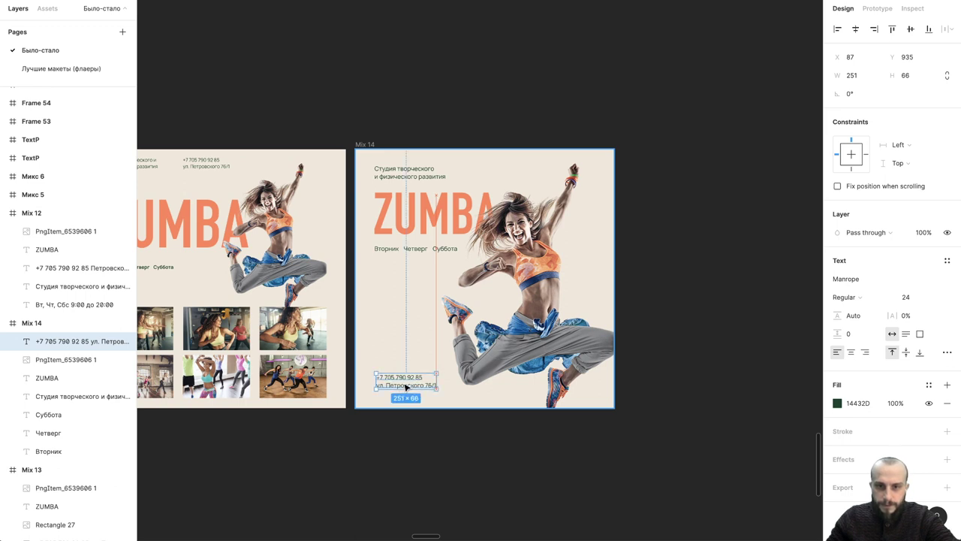
{"action": "left_click_drag", "start_coordinate": [404, 386], "coordinate": [402, 386]}
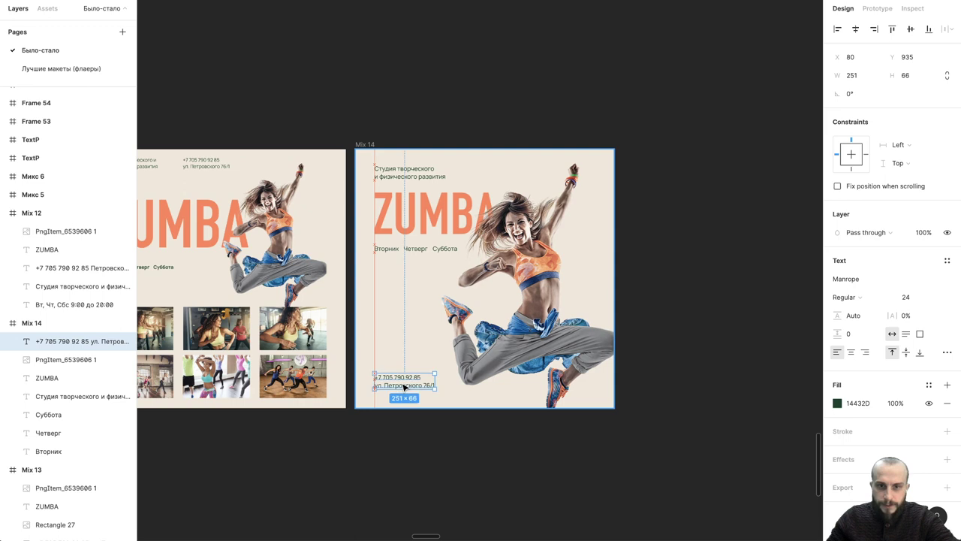
{"action": "left_click", "coordinate": [447, 452]}
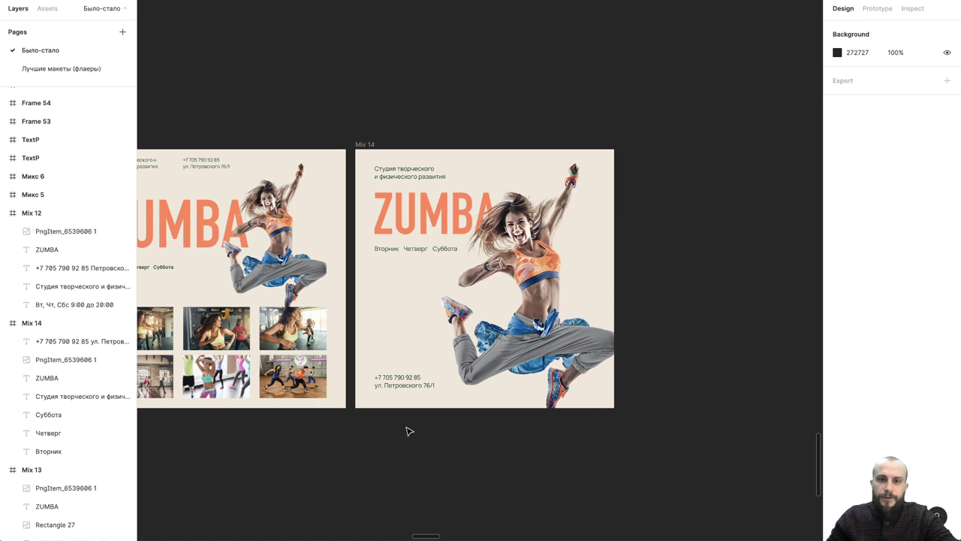
Step: Duplicate the contact text above itself and change the copy to Город
{"action": "left_click", "coordinate": [386, 384]}
{"action": "key", "text": "ctrl+c"}
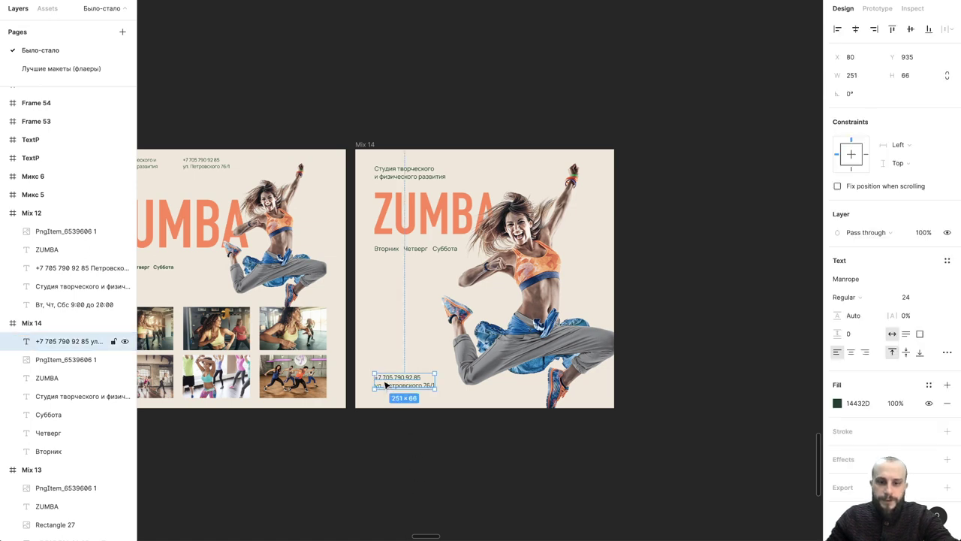
{"action": "key", "text": "ctrl+v"}
{"action": "left_click_drag", "start_coordinate": [386, 385], "coordinate": [386, 355]}
{"action": "double_click", "coordinate": [387, 355]}
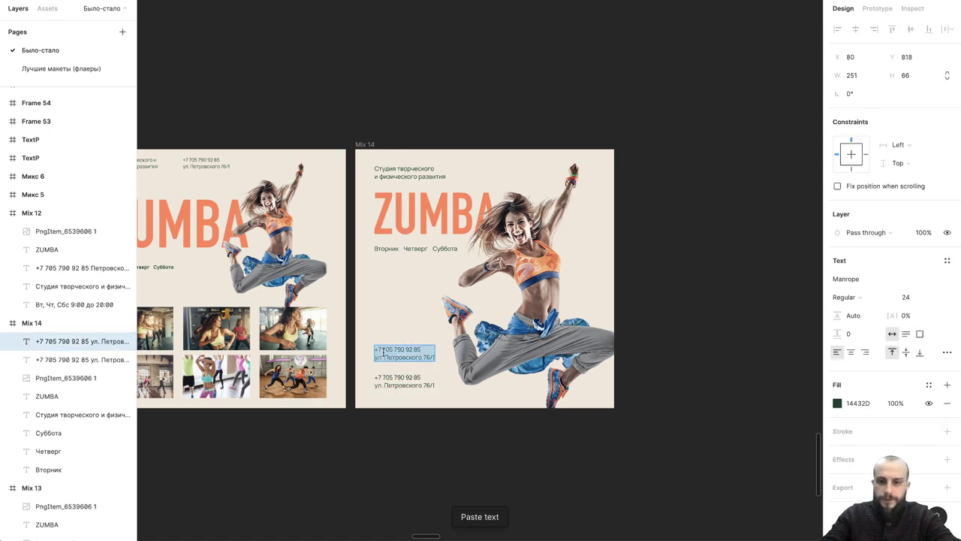
{"action": "type", "text": "Город"}
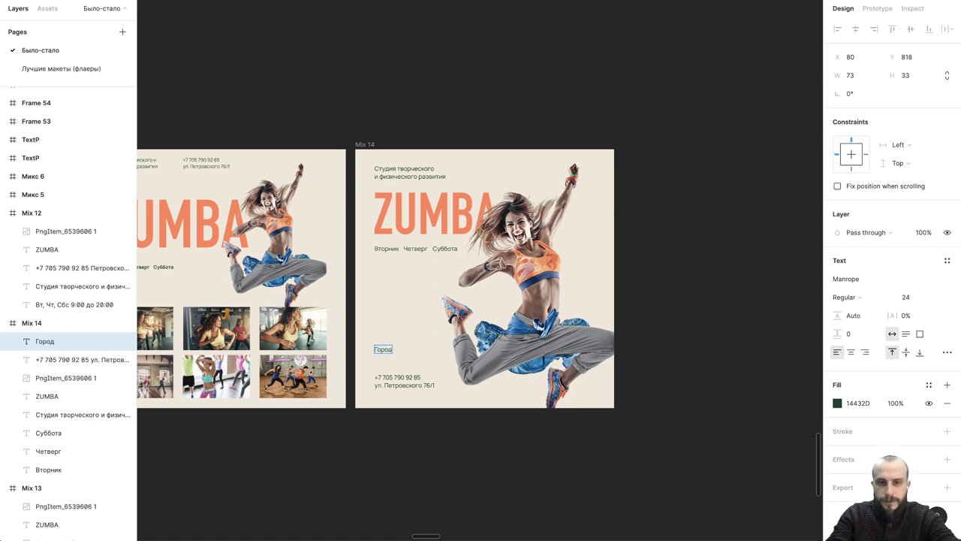
{"action": "left_click", "coordinate": [385, 377]}
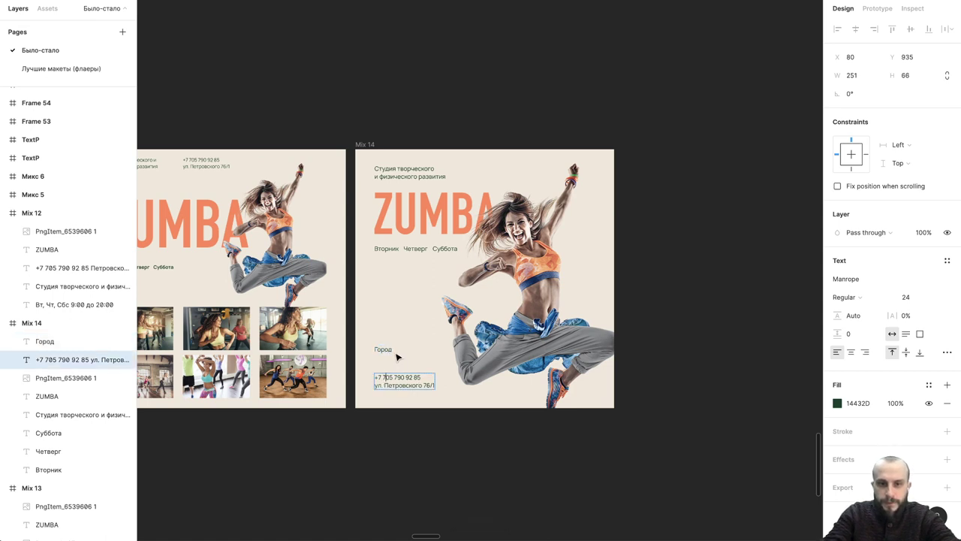
Step: Cut the phone number into its own text layer below the street address
{"action": "double_click", "coordinate": [422, 376]}
{"action": "left_click_drag", "start_coordinate": [422, 376], "coordinate": [373, 374]}
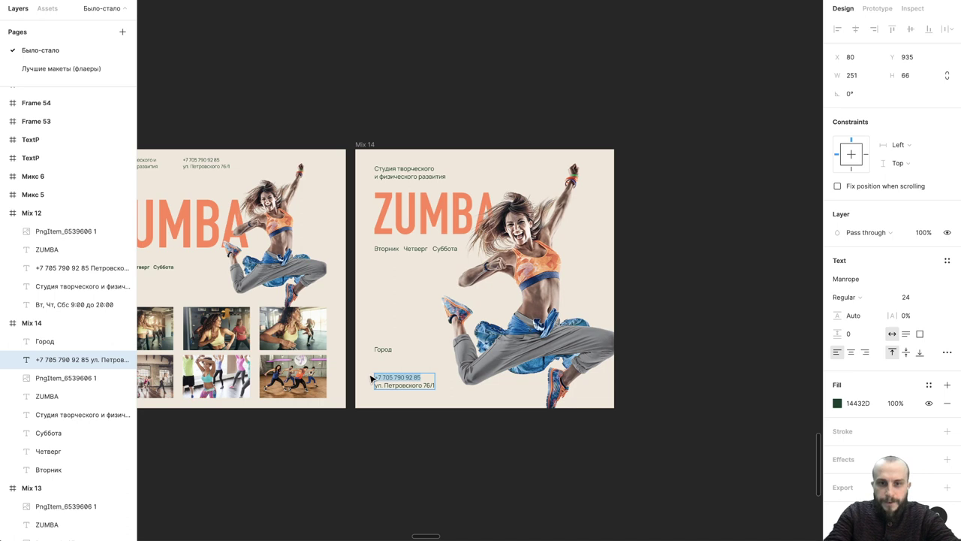
{"action": "key", "text": "BackSpace"}
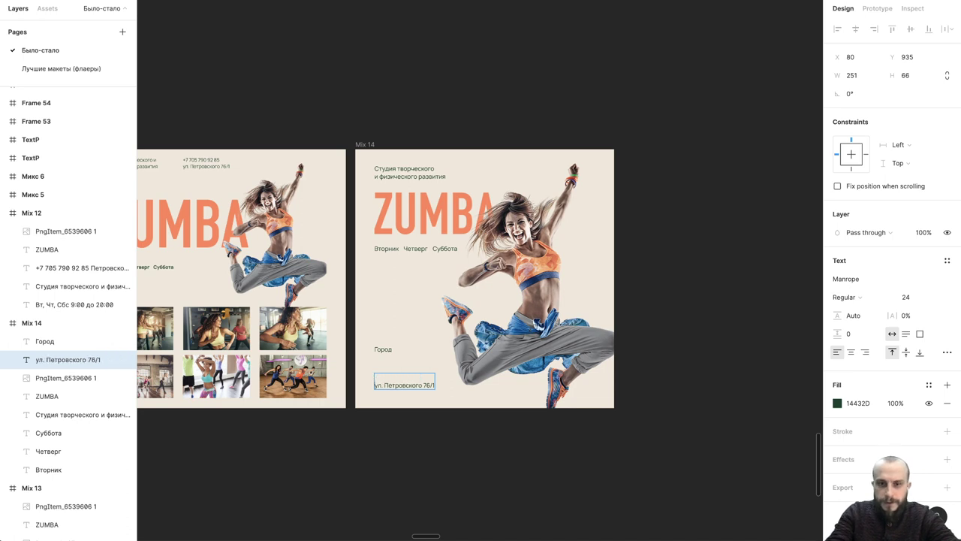
{"action": "key", "text": "Delete"}
{"action": "key", "text": "Escape"}
{"action": "key", "text": "ctrl+v"}
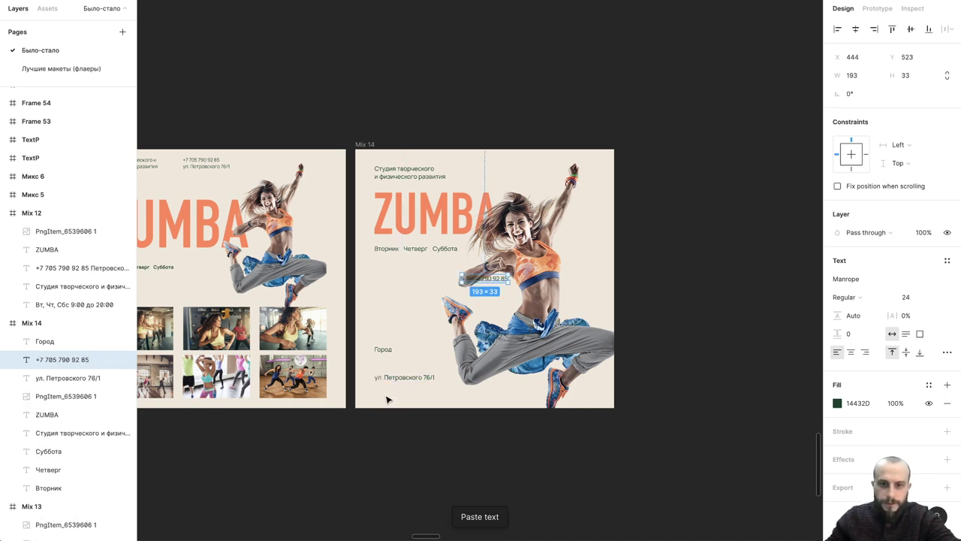
{"action": "mouse_move", "coordinate": [501, 282]}
{"action": "left_mouse_down"}
{"action": "mouse_move", "coordinate": [412, 400]}
{"action": "mouse_move", "coordinate": [393, 364]}
{"action": "left_mouse_up"}
Step: Make the phone number bold and nudge it up close under the address
{"action": "left_click", "coordinate": [391, 380]}
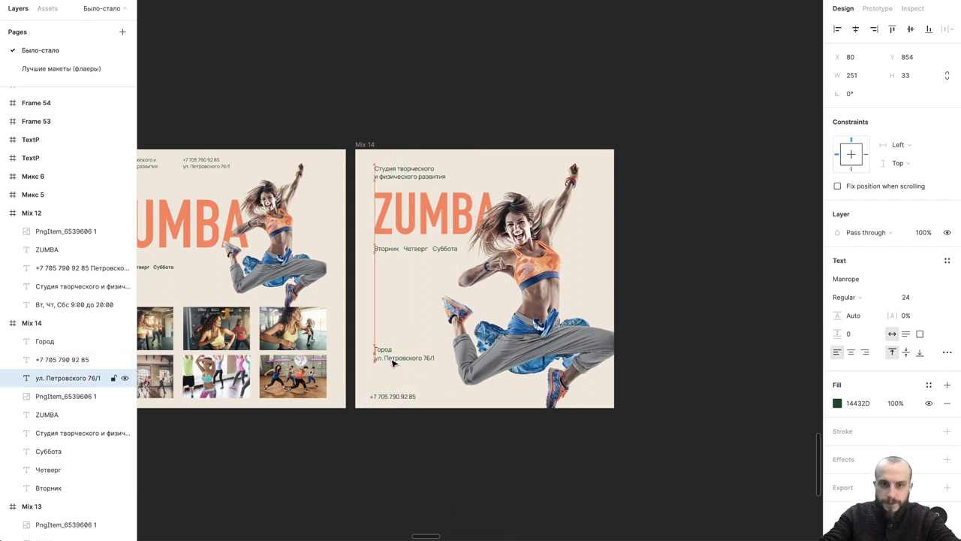
{"action": "left_click", "coordinate": [391, 399]}
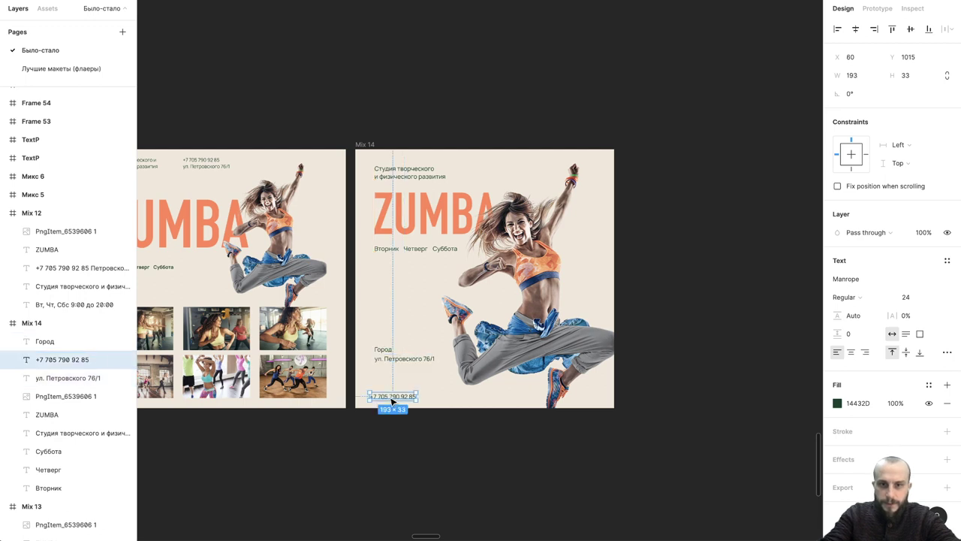
{"action": "key", "text": "ctrl+b"}
{"action": "key", "text": "shift+Right"}
{"action": "key", "text": "Right"}
{"action": "key", "text": "Right"}
{"action": "key", "text": "Right"}
{"action": "key", "text": "shift+Up"}
{"action": "key", "text": "shift+Up"}
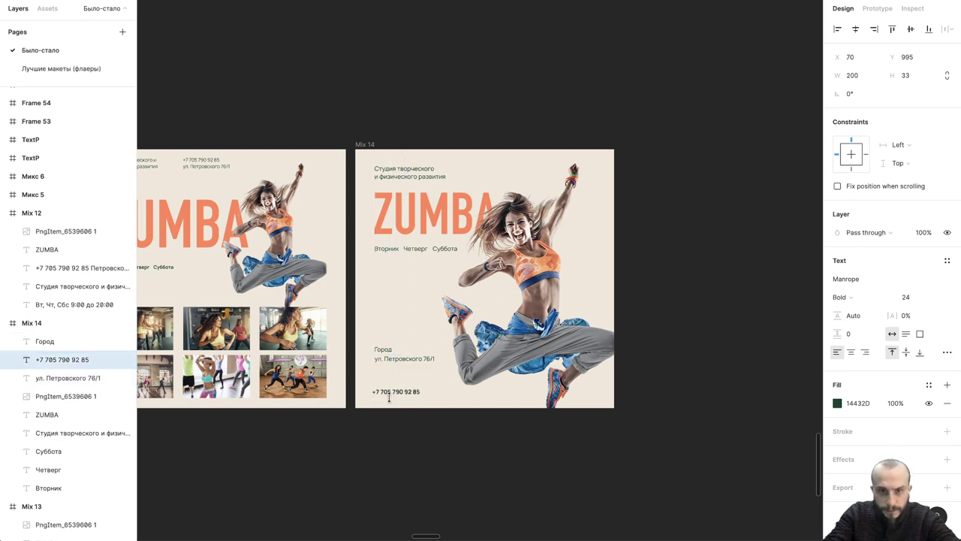
{"action": "key", "text": "shift+Up"}
{"action": "key", "text": "shift+Up"}
{"action": "key", "text": "shift+Up"}
{"action": "key", "text": "shift+Up"}
{"action": "key", "text": "shift+Up"}
{"action": "key", "text": "shift+Up"}
{"action": "key", "text": "shift+Up"}
{"action": "key", "text": "Up"}
{"action": "key", "text": "Up"}
{"action": "key", "text": "Up"}
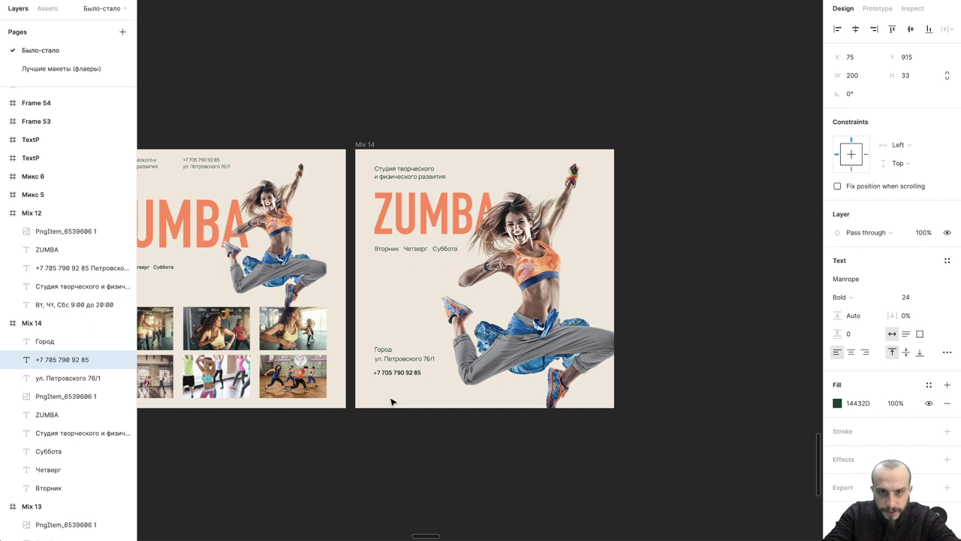
{"action": "key", "text": "Right"}
{"action": "key", "text": "Right"}
{"action": "key", "text": "Right"}
{"action": "key", "text": "Up"}
{"action": "key", "text": "Up"}
{"action": "key", "text": "Up"}
{"action": "key", "text": "Up"}
{"action": "key", "text": "Up"}
{"action": "key", "text": "Up"}
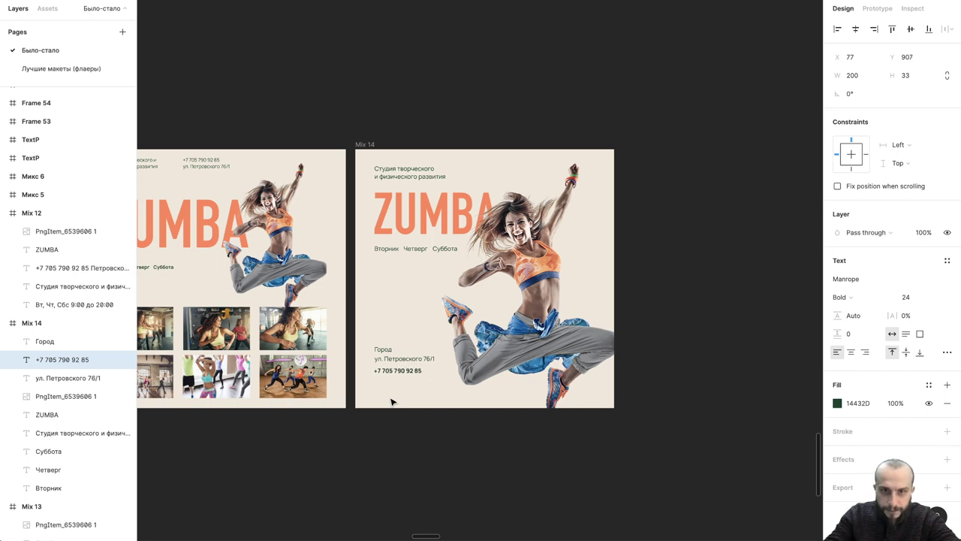
Step: Left-align the city, address and phone lines and shift the block down
{"action": "left_click", "coordinate": [400, 364], "text": "shift"}
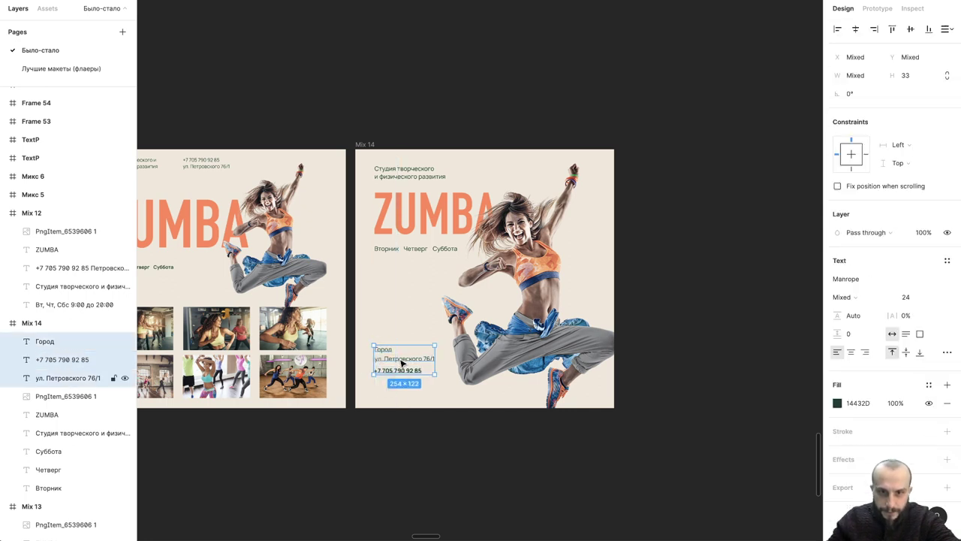
{"action": "left_click", "coordinate": [833, 31]}
{"action": "key", "text": "Right"}
{"action": "key", "text": "Right"}
{"action": "key", "text": "Right"}
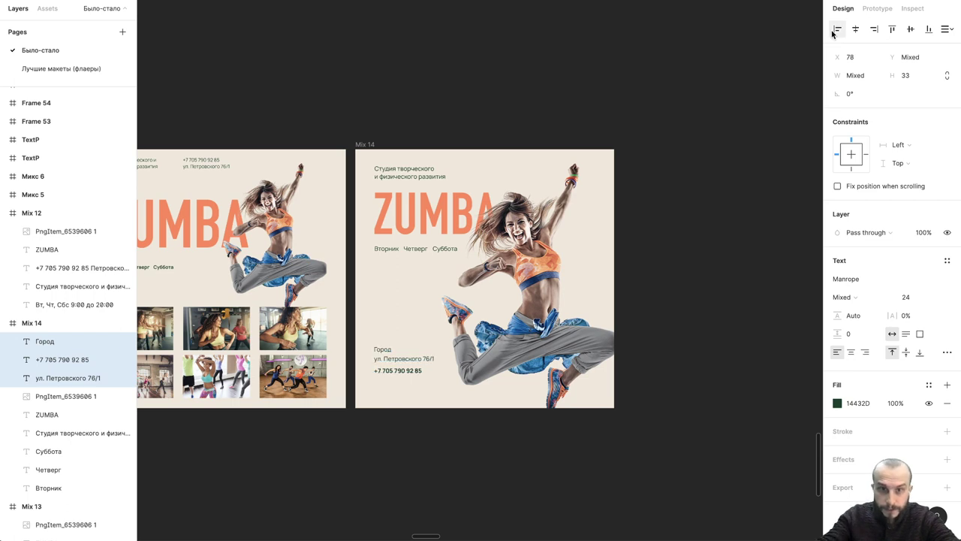
{"action": "key", "text": "shift+Down"}
{"action": "key", "text": "shift+Down"}
{"action": "key", "text": "shift+Down"}
{"action": "key", "text": "shift+Down"}
{"action": "key", "text": "shift+Down"}
{"action": "key", "text": "shift+Down"}
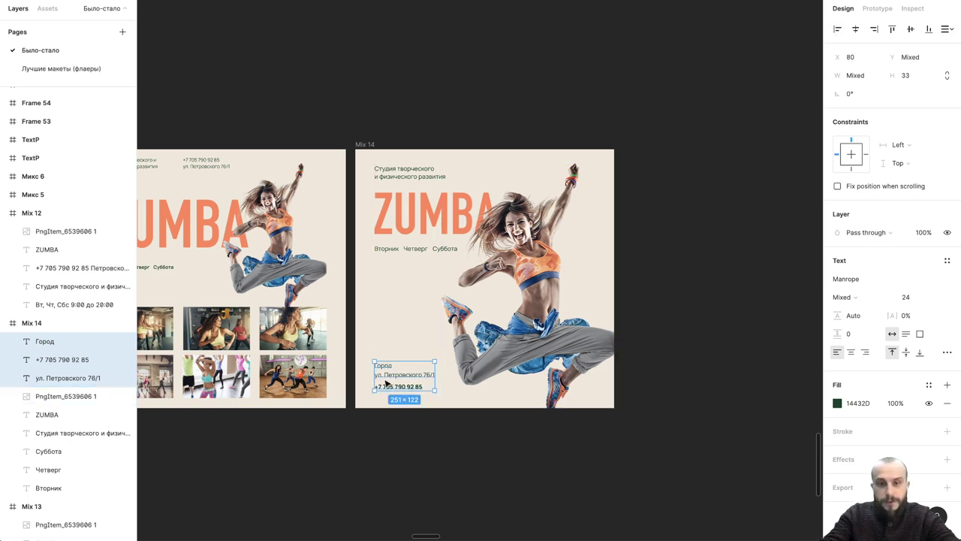
{"action": "left_click", "coordinate": [402, 436]}
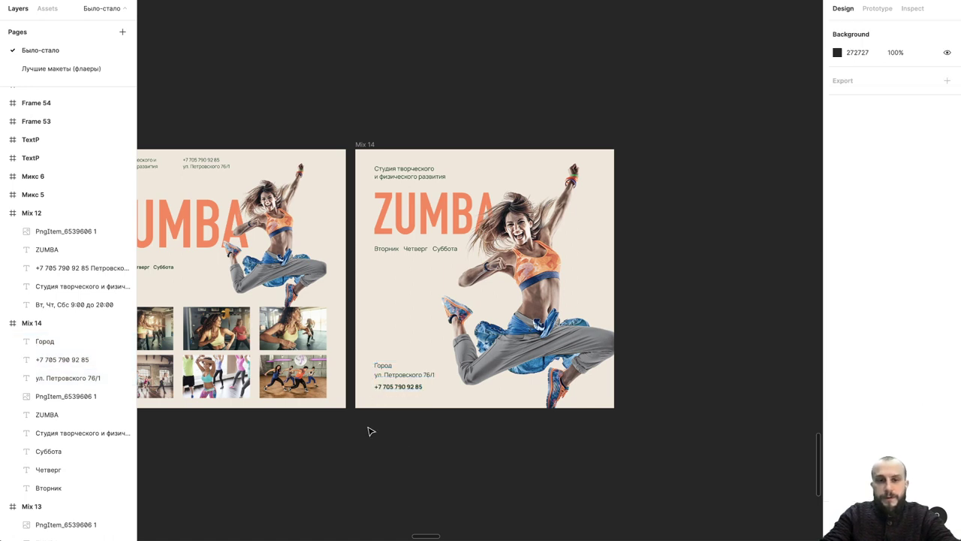
Step: Send the ZUMBA title to the back, behind the dancer
{"action": "left_click", "coordinate": [389, 232]}
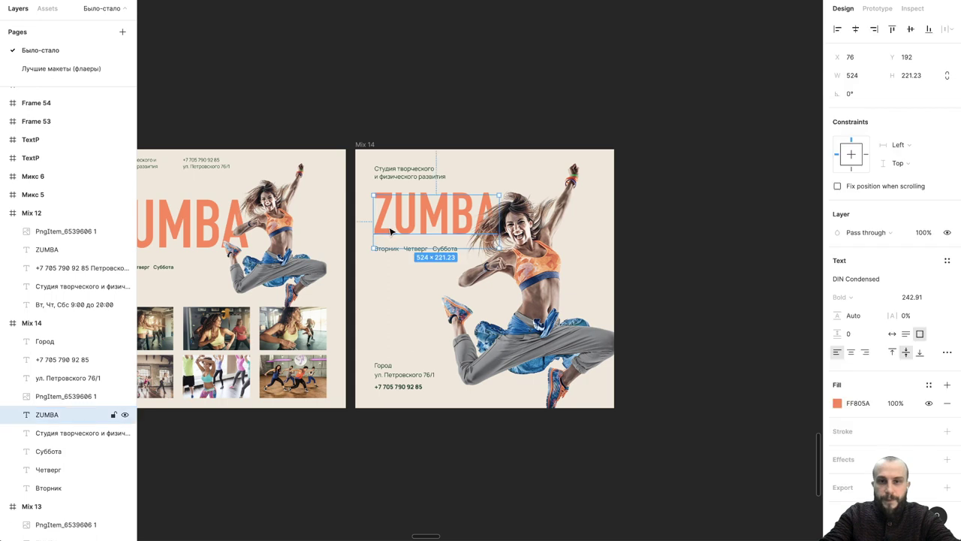
{"action": "right_click", "coordinate": [390, 231]}
{"action": "left_click", "coordinate": [416, 296]}
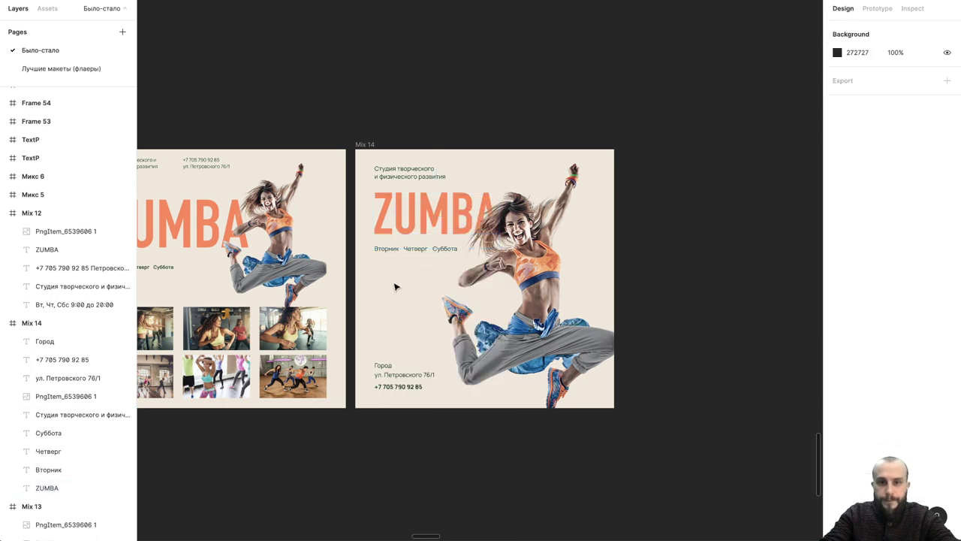
Step: Add a copy of Вторник below the days reading 'Занятия с 9:00 до 20:00'
{"action": "left_click", "coordinate": [392, 253]}
{"action": "key", "text": "ctrl+c"}
{"action": "key", "text": "ctrl+v"}
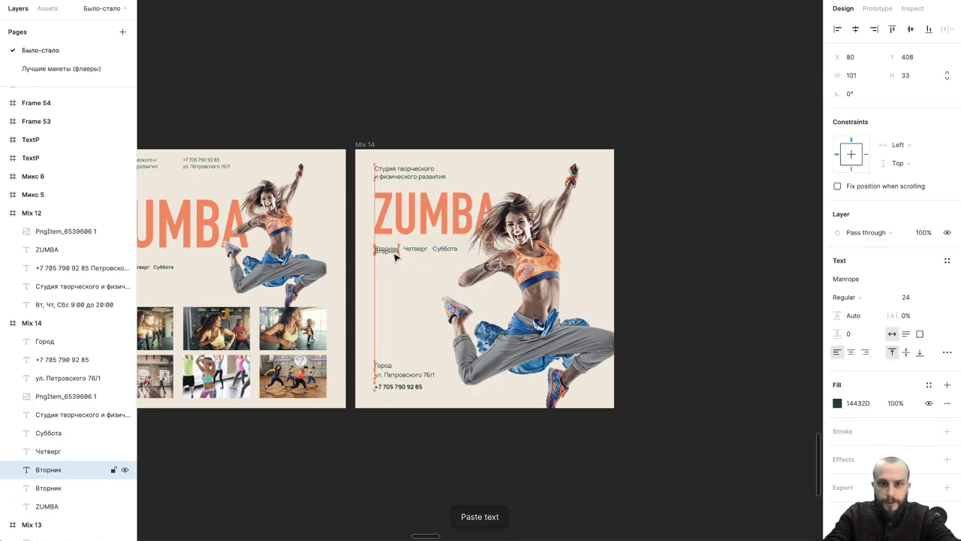
{"action": "key", "text": "shift+Down"}
{"action": "key", "text": "shift+Down"}
{"action": "key", "text": "shift+Down"}
{"action": "key", "text": "shift+Down"}
{"action": "key", "text": "shift+Down"}
{"action": "double_click", "coordinate": [391, 254]}
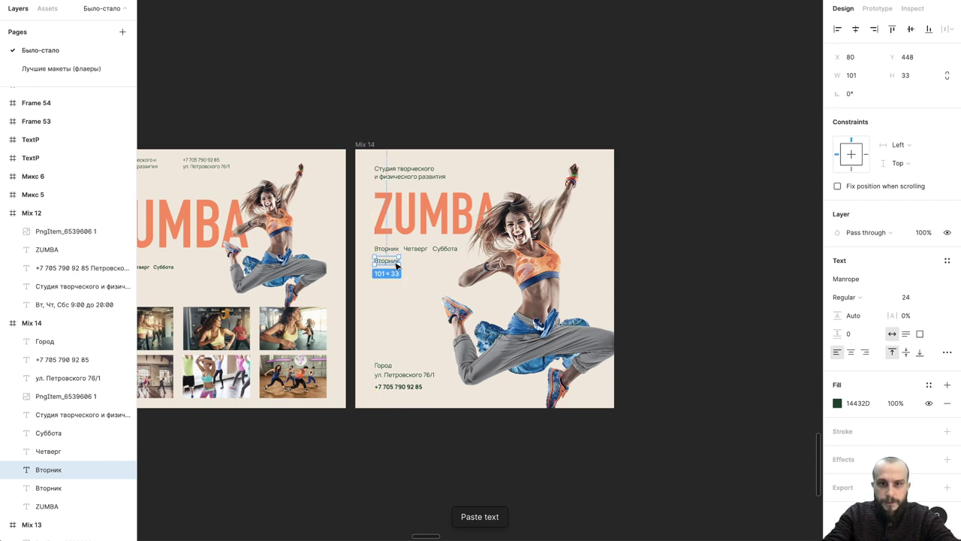
{"action": "type", "text": "Заняти"}
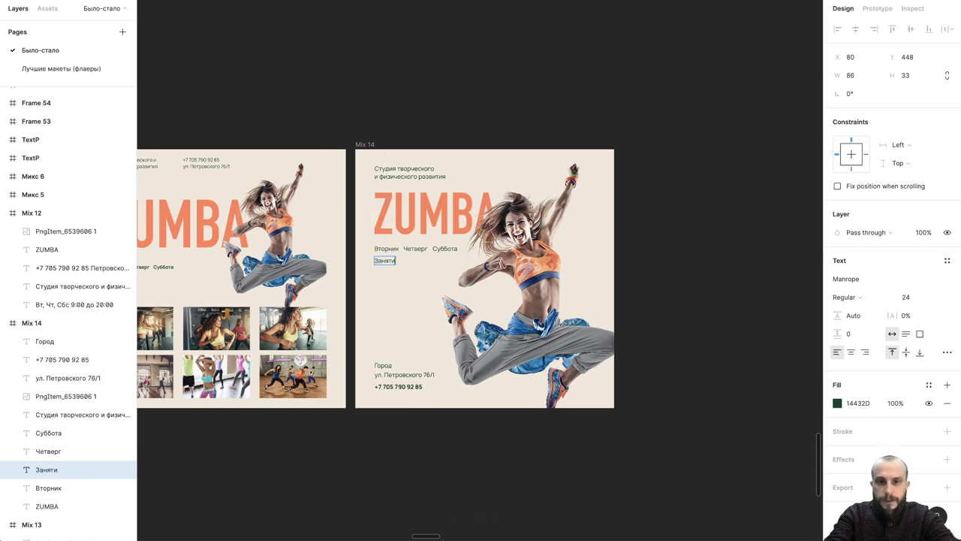
{"action": "type", "text": "я с 9"}
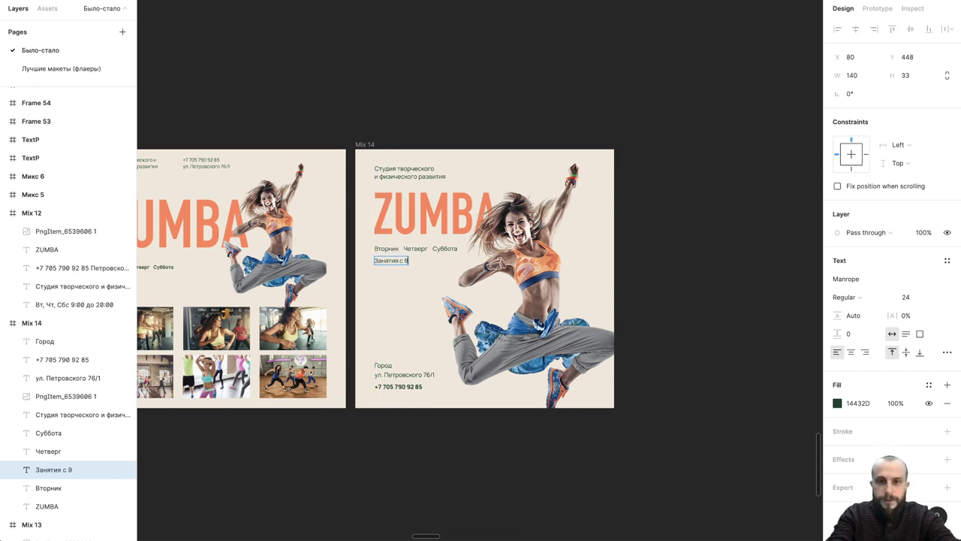
{"action": "type", "text": " д"}
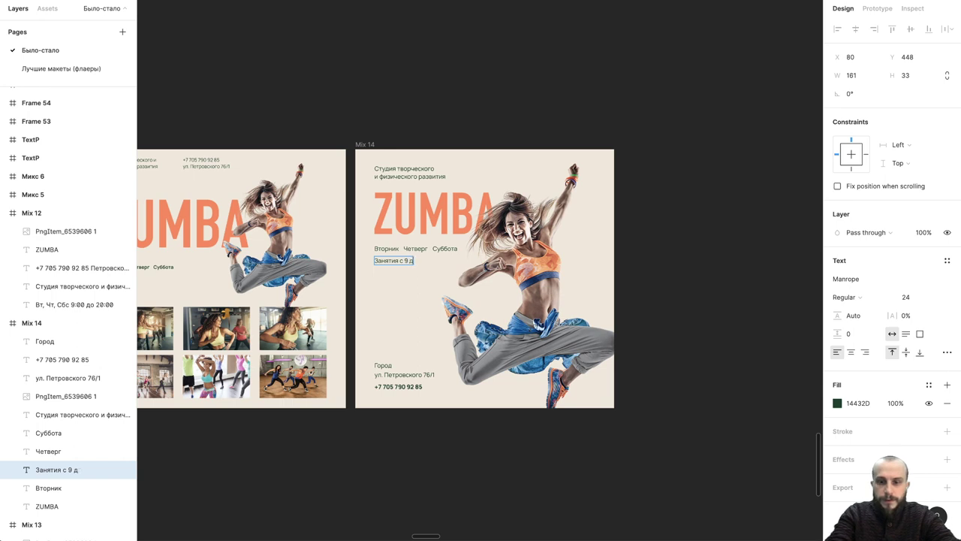
{"action": "type", "text": "о 20"}
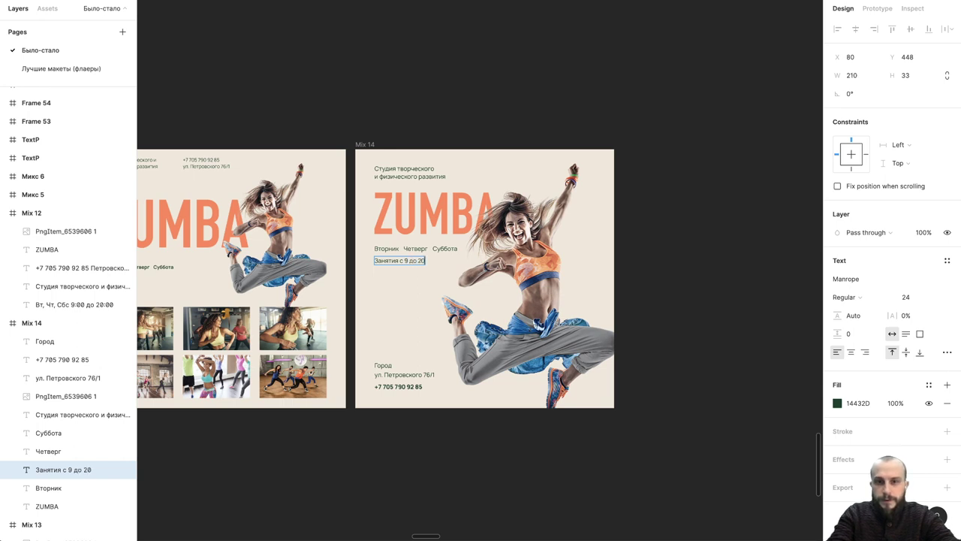
{"action": "type", "text": ":00"}
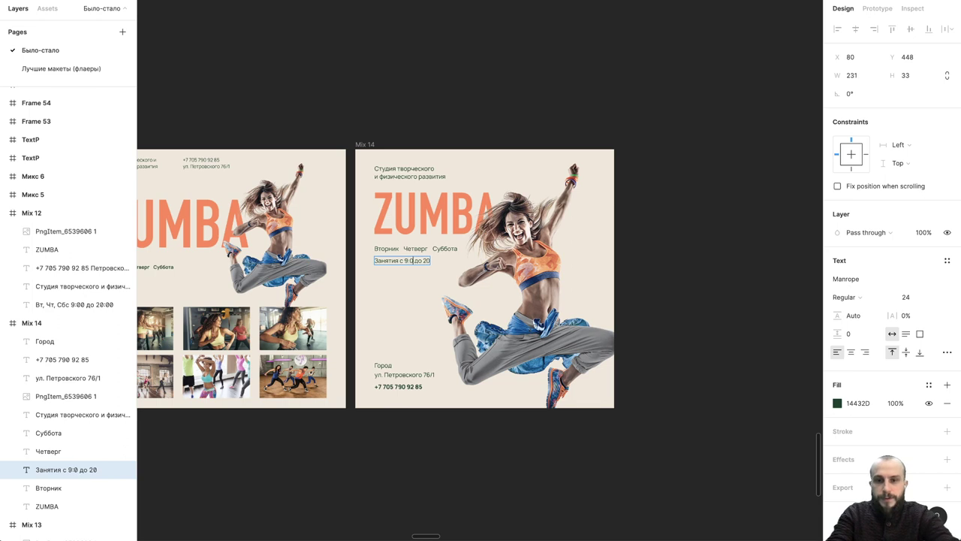
{"action": "type", "text": ":"}
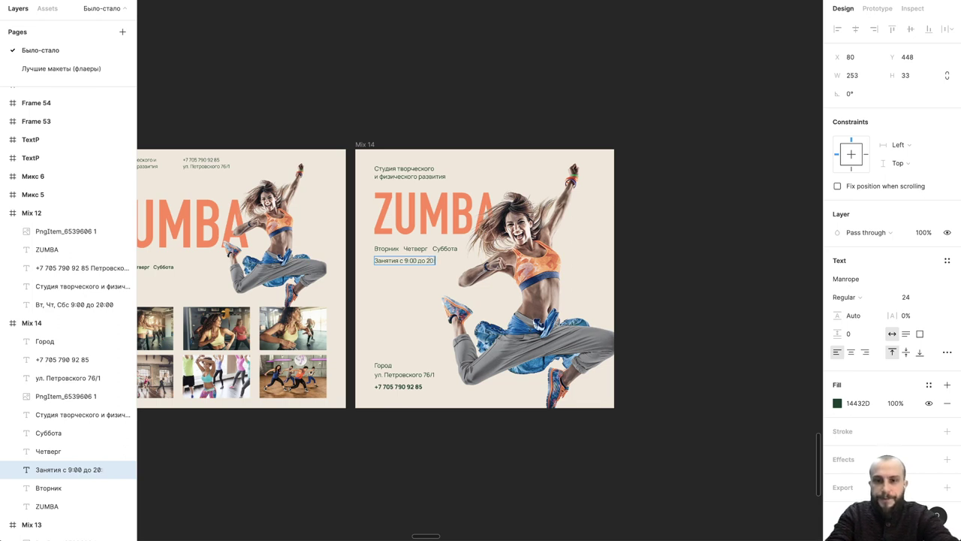
{"action": "type", "text": "00"}
{"action": "key", "text": "Escape"}
{"action": "left_click", "coordinate": [644, 252]}
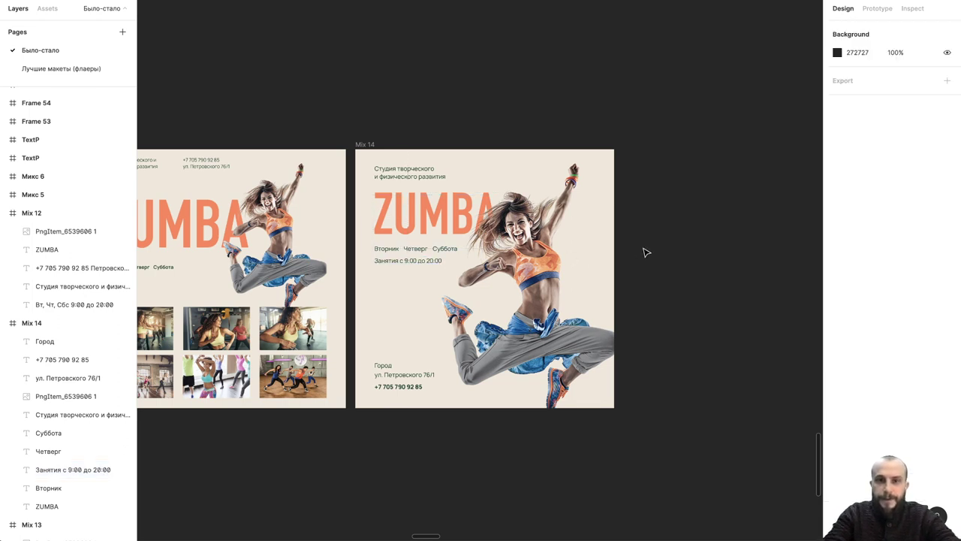
{"action": "scroll", "coordinate": [643, 252], "scroll_direction": "down", "scroll_amount": 1}
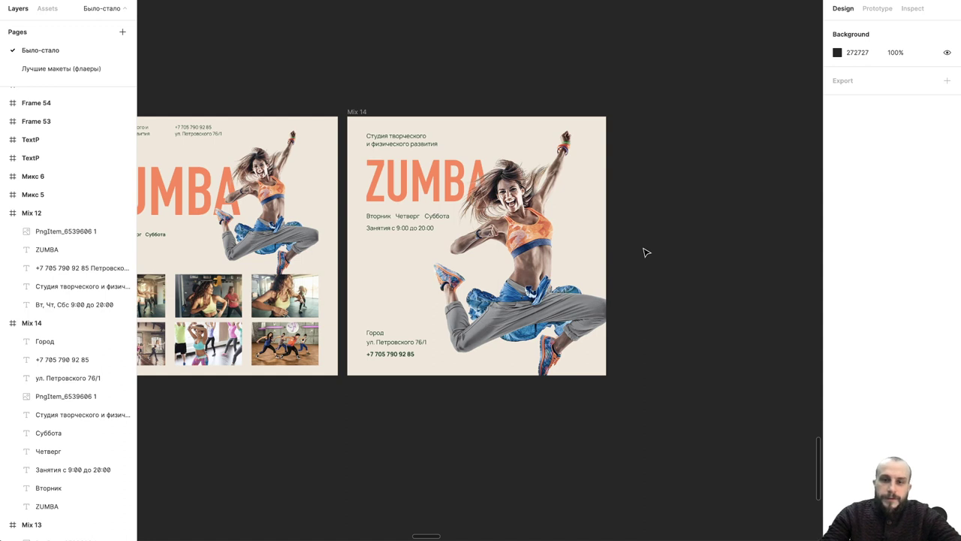